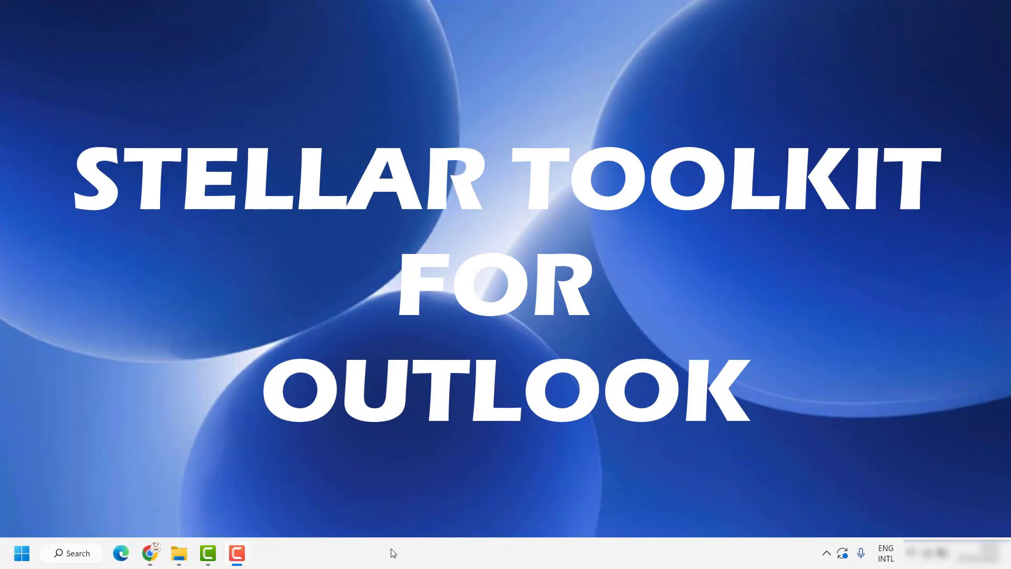
Load the Stellar Toolkit for Outlook product page on stellarinfo.com in Chrome
{"action": "left_click", "coordinate": [150, 553]}
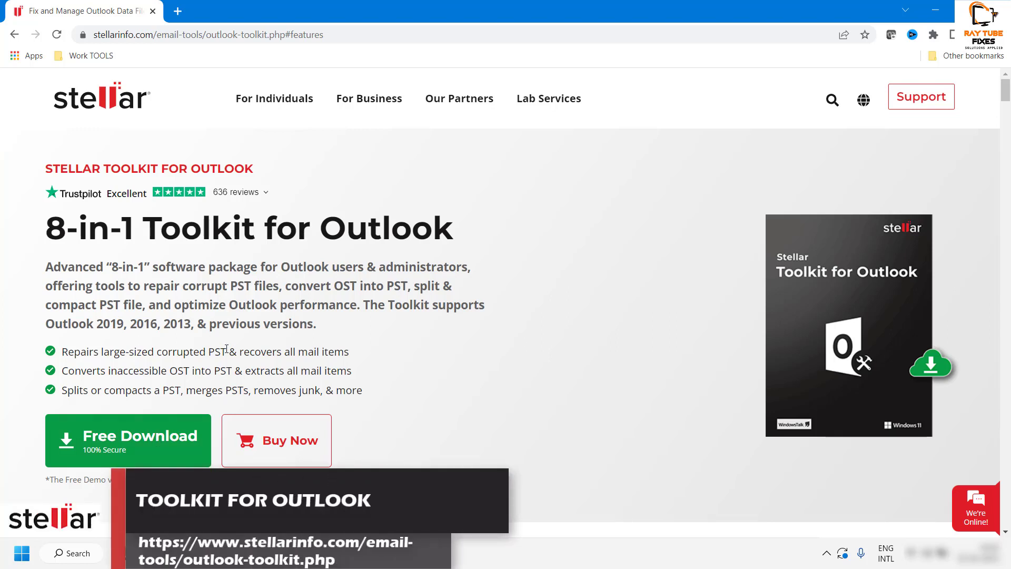
Download and run the Stellar Toolkit installer, then minimize Chrome
{"action": "left_click", "coordinate": [147, 445]}
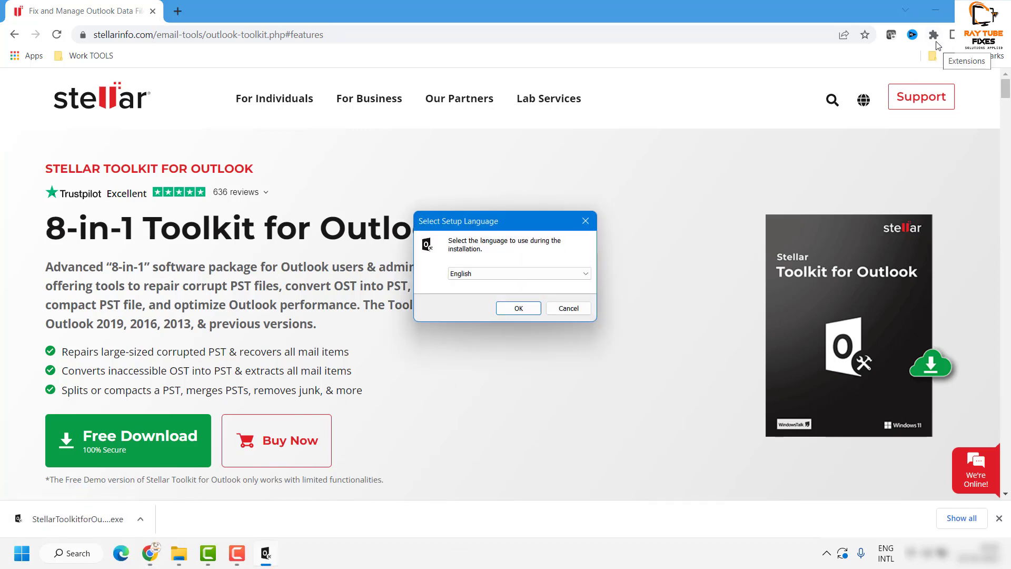
{"action": "left_click", "coordinate": [935, 10]}
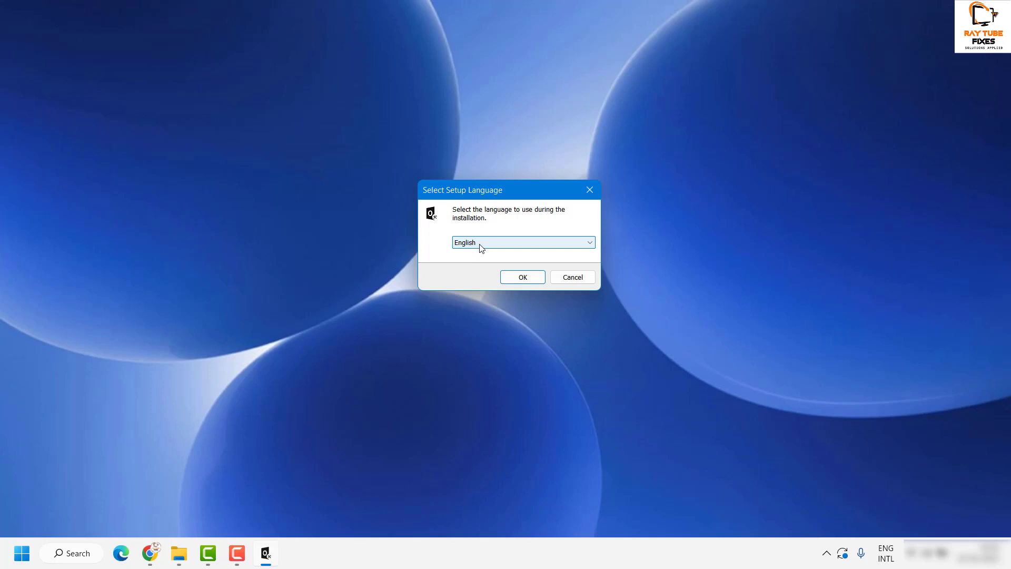
Install the toolkit in English with default folders and a desktop shortcut
{"action": "left_click", "coordinate": [525, 279]}
{"action": "left_click", "coordinate": [577, 379]}
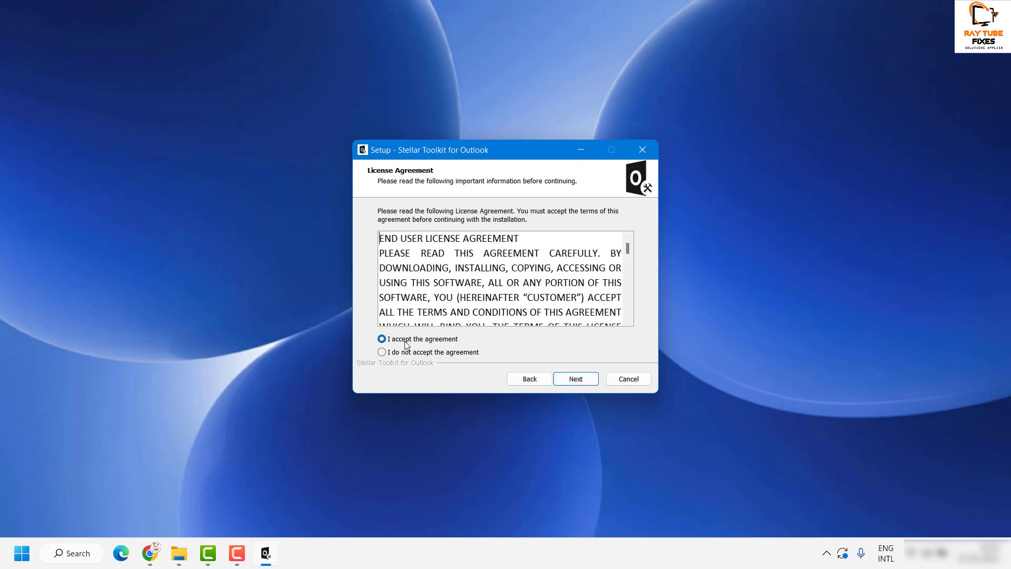
{"action": "left_click", "coordinate": [579, 381]}
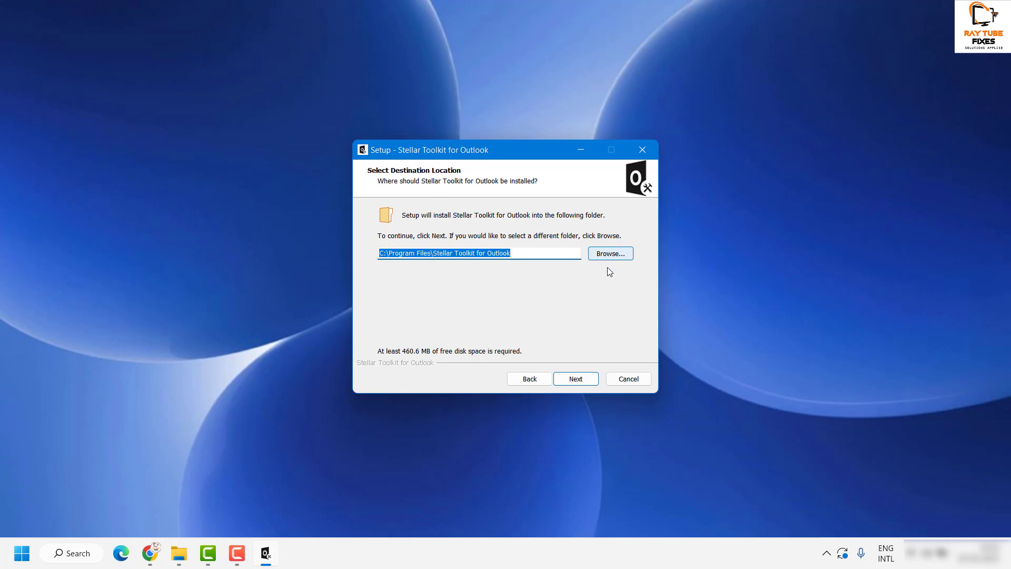
{"action": "left_click", "coordinate": [585, 380]}
{"action": "left_click", "coordinate": [584, 380]}
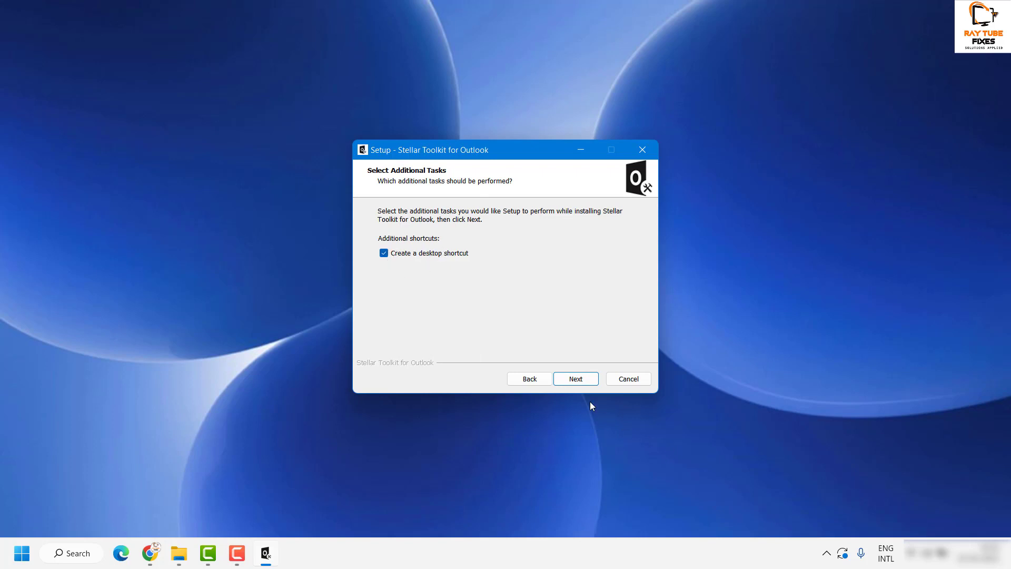
{"action": "left_click", "coordinate": [577, 380]}
{"action": "left_click", "coordinate": [577, 379]}
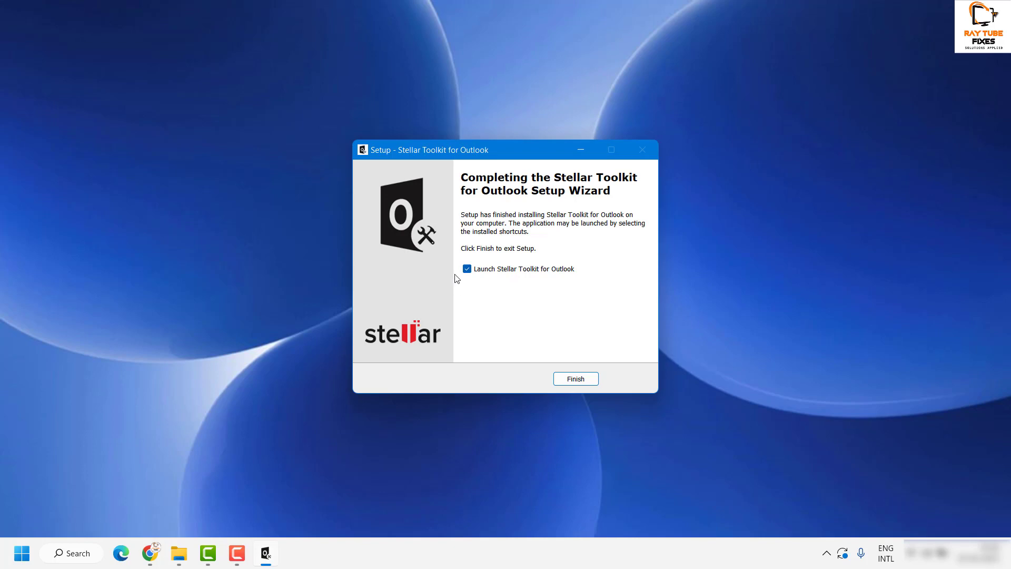
Finish setup to launch the toolkit, then open the Repair Mailbox tool
{"action": "left_click", "coordinate": [584, 378]}
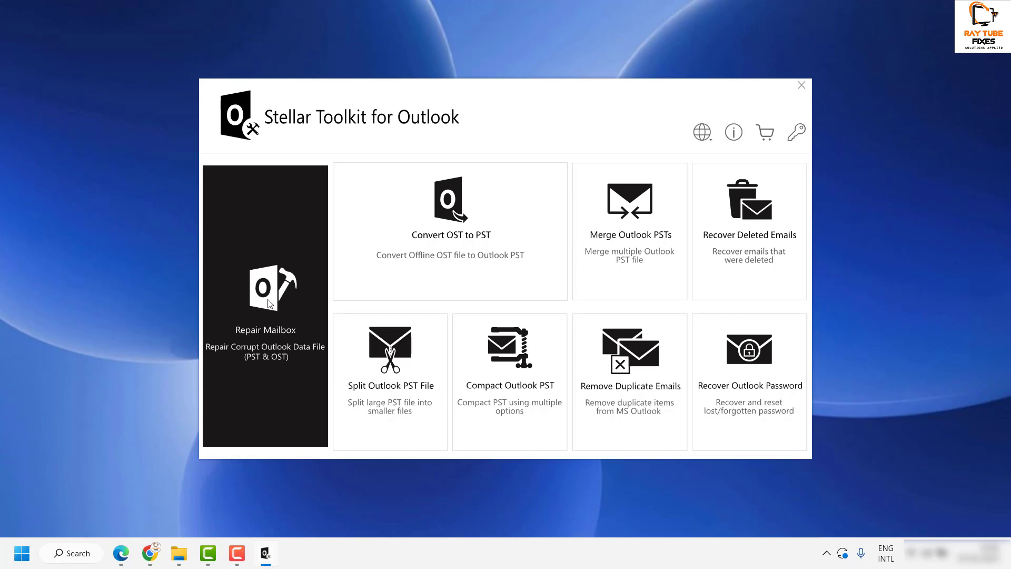
{"action": "left_click", "coordinate": [284, 294]}
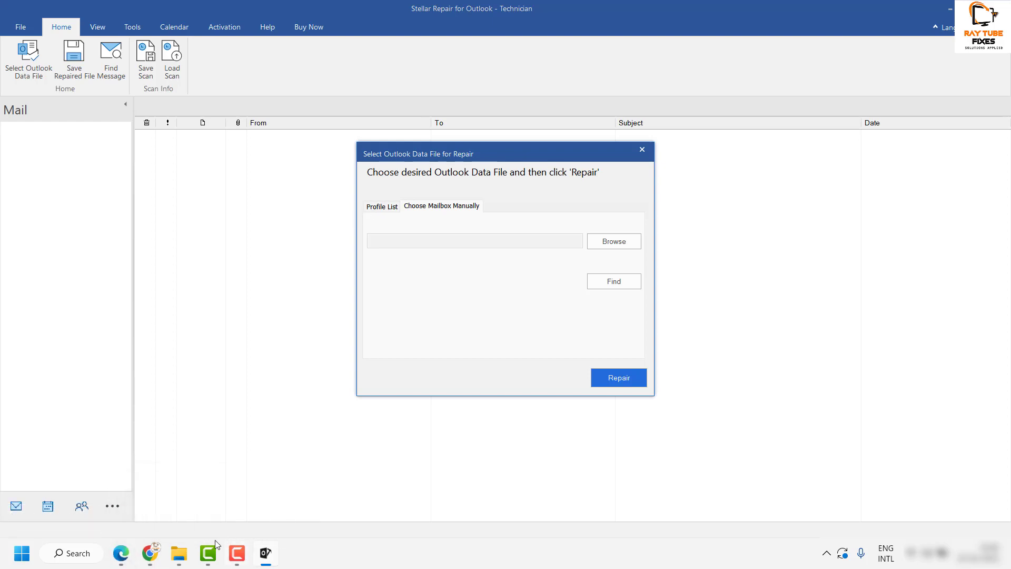
Open the Desktop Recovery folder and launch Outlook with Win+R 'outlook'
{"action": "left_click", "coordinate": [191, 549]}
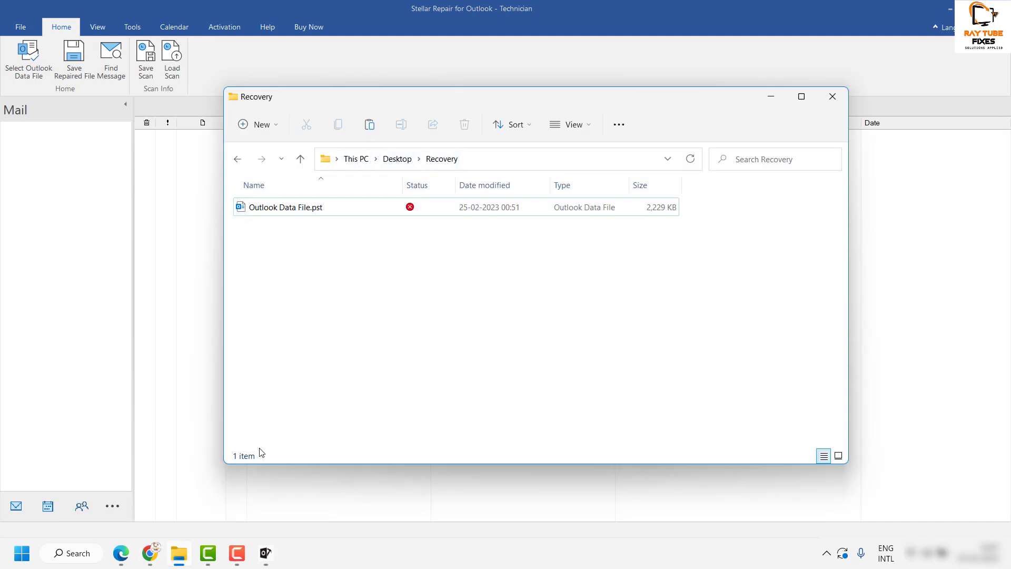
{"action": "key", "text": "super+r"}
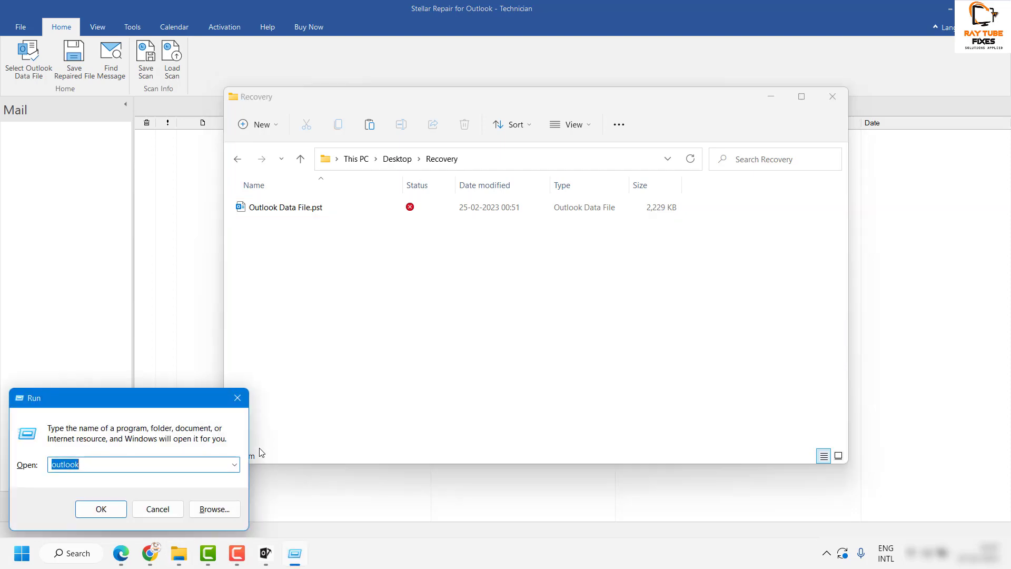
{"action": "key", "text": "Return"}
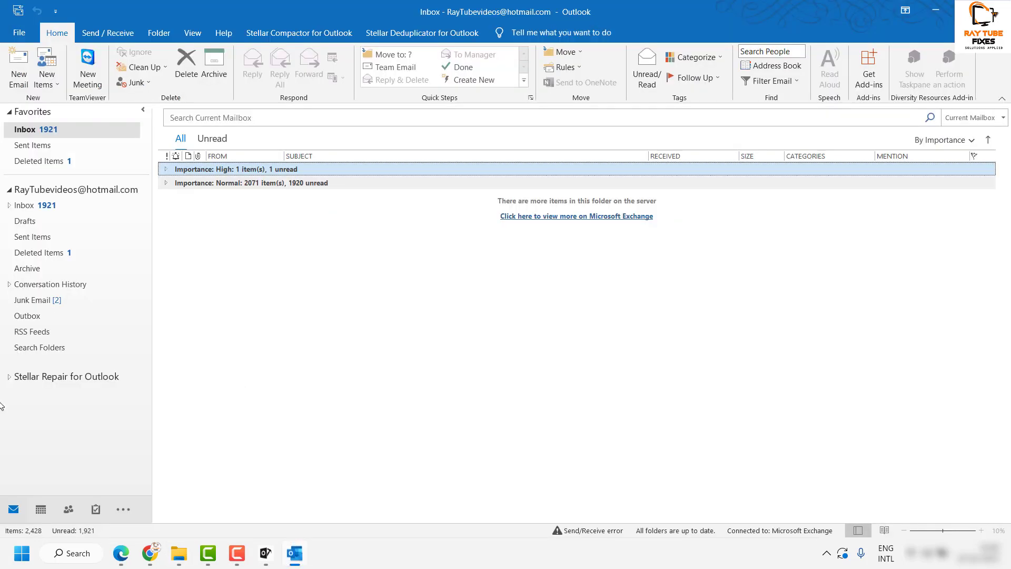
Remove the unreachable Stellar Repair for Outlook data file from Outlook, then minimize Outlook
{"action": "left_click", "coordinate": [9, 376]}
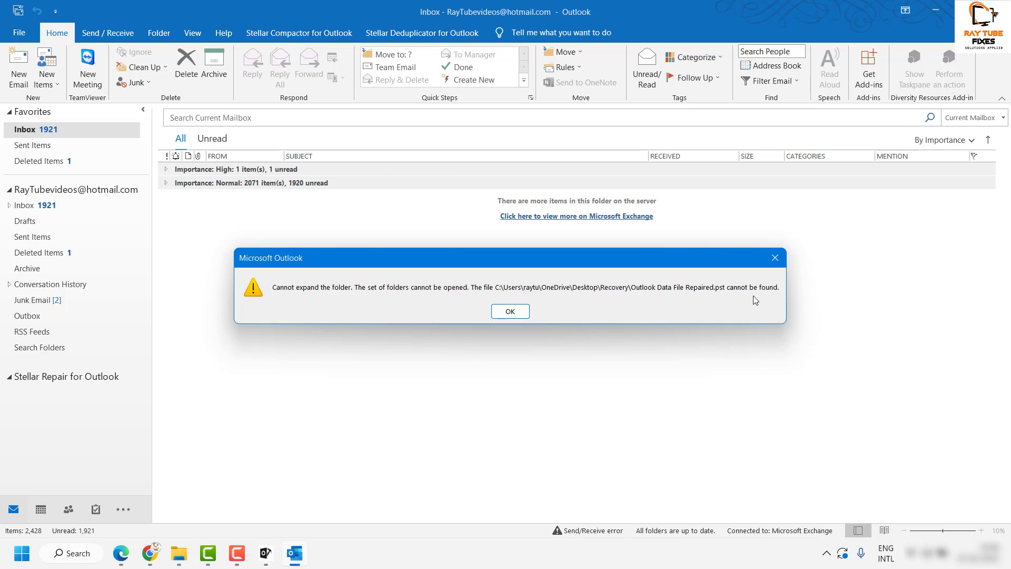
{"action": "left_click", "coordinate": [511, 312]}
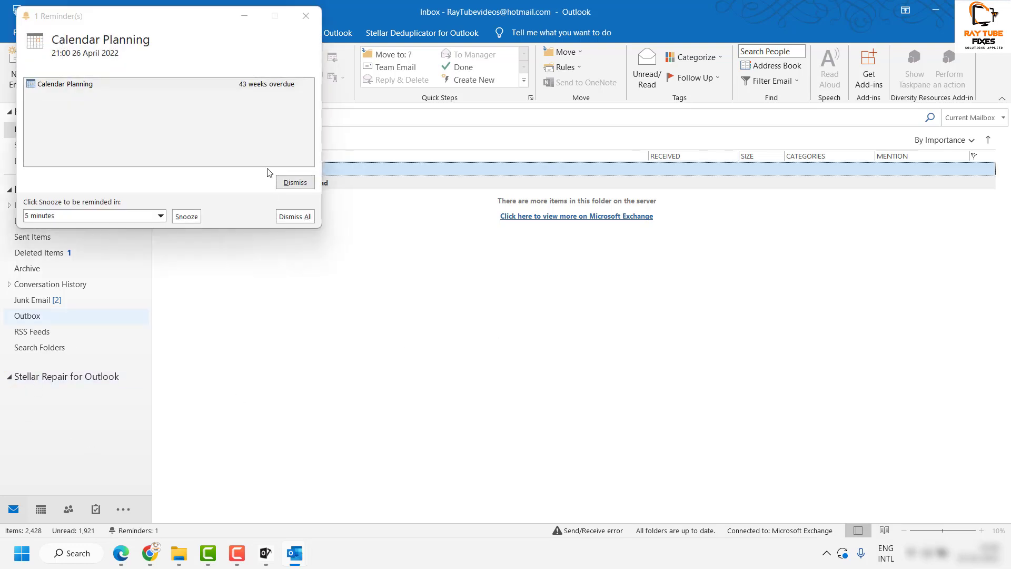
{"action": "left_click", "coordinate": [297, 16]}
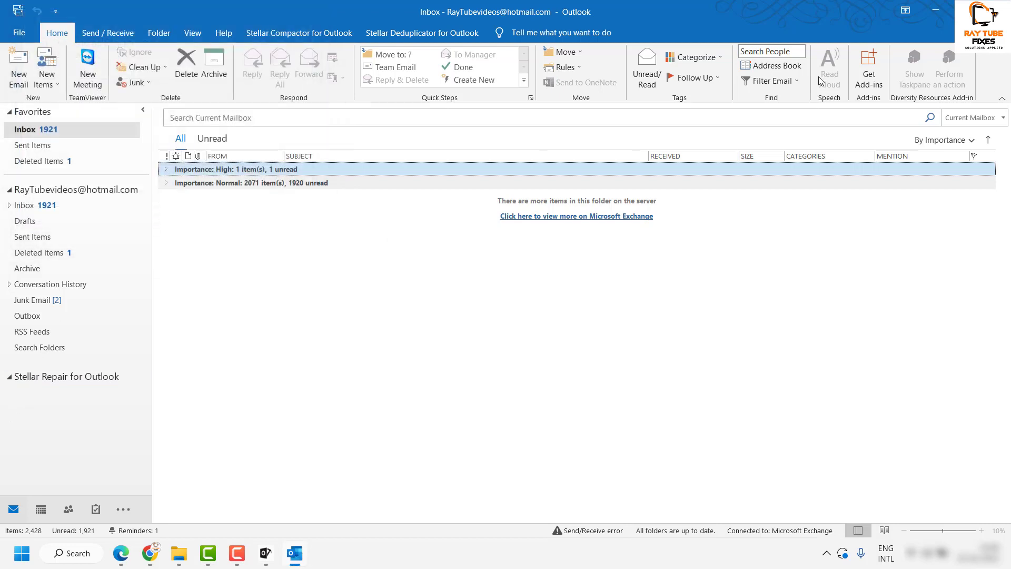
{"action": "right_click", "coordinate": [71, 384]}
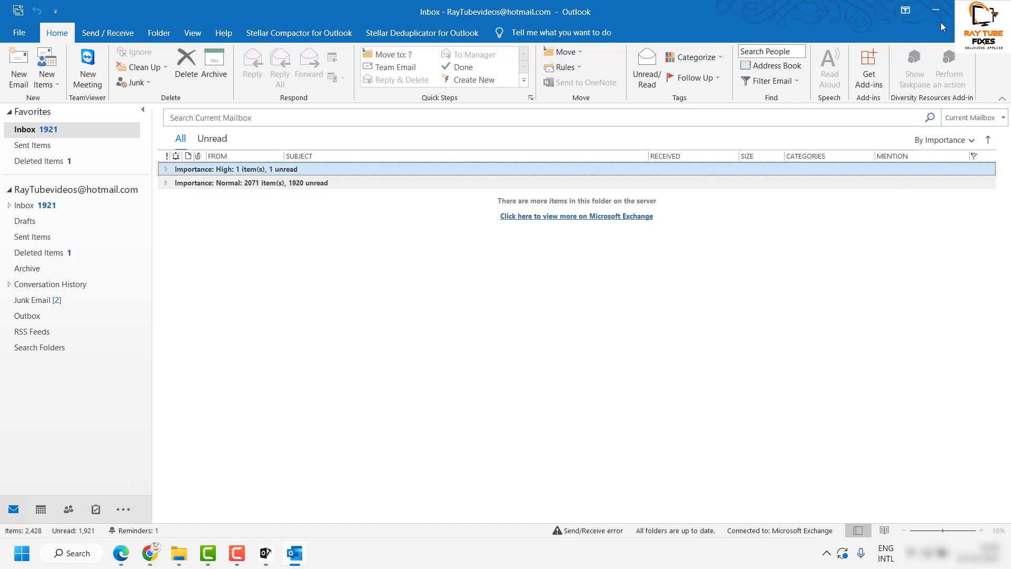
{"action": "left_click", "coordinate": [935, 9]}
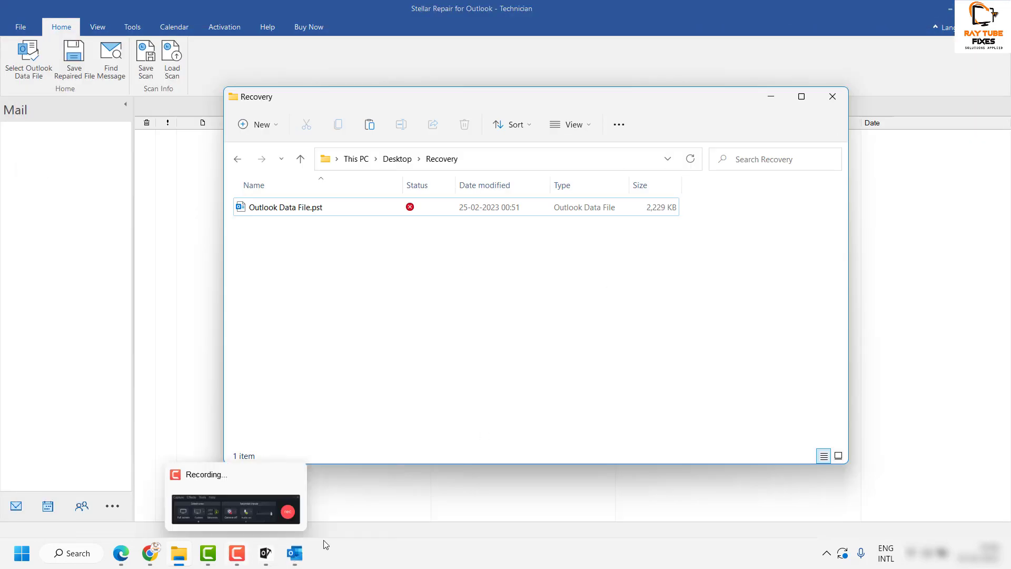
Load Outlook Data File.pst from the Recovery folder and start repairing it
{"action": "left_click", "coordinate": [294, 553]}
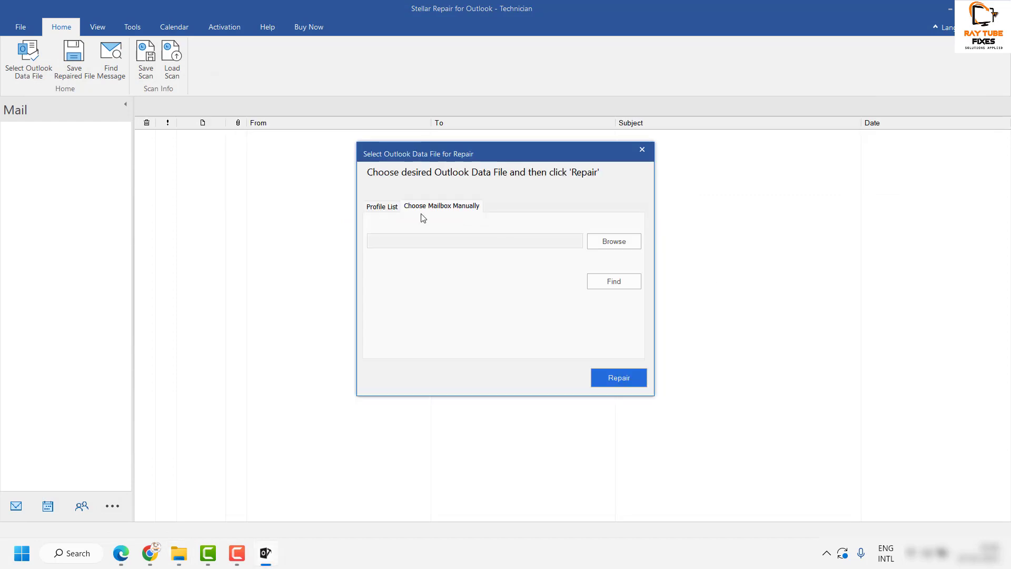
{"action": "left_click", "coordinate": [614, 242]}
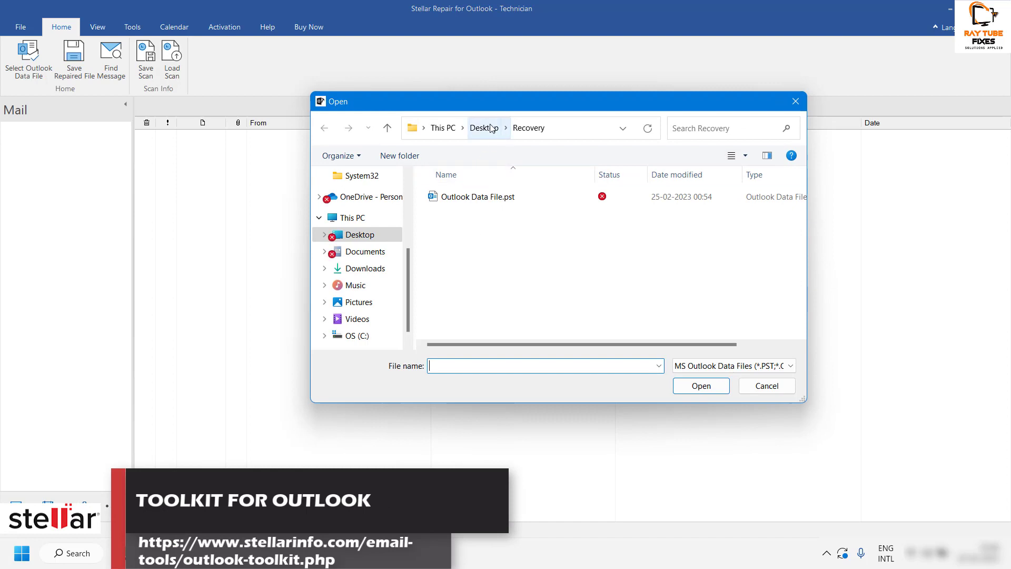
{"action": "left_click", "coordinate": [476, 204]}
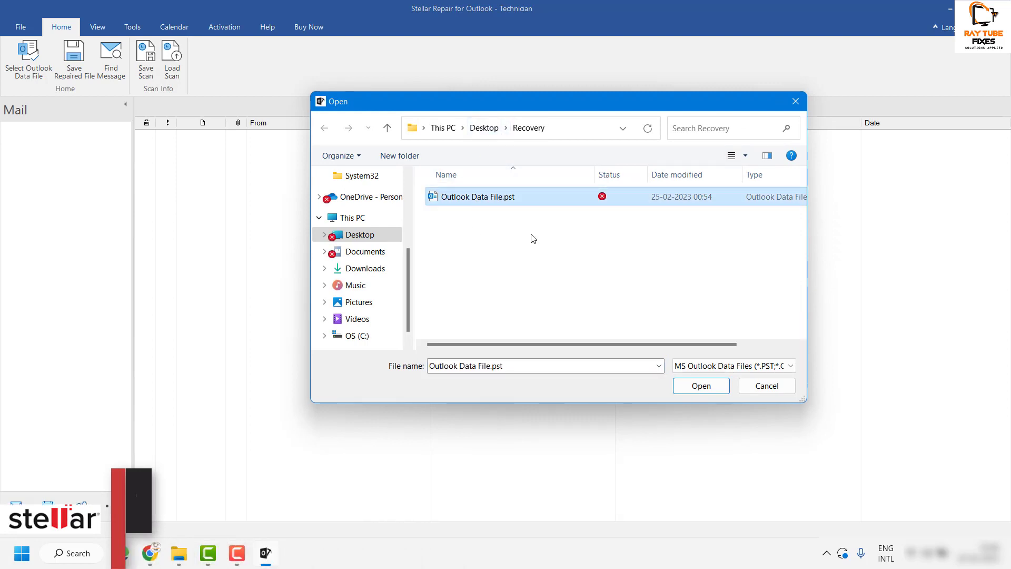
{"action": "left_click", "coordinate": [706, 391]}
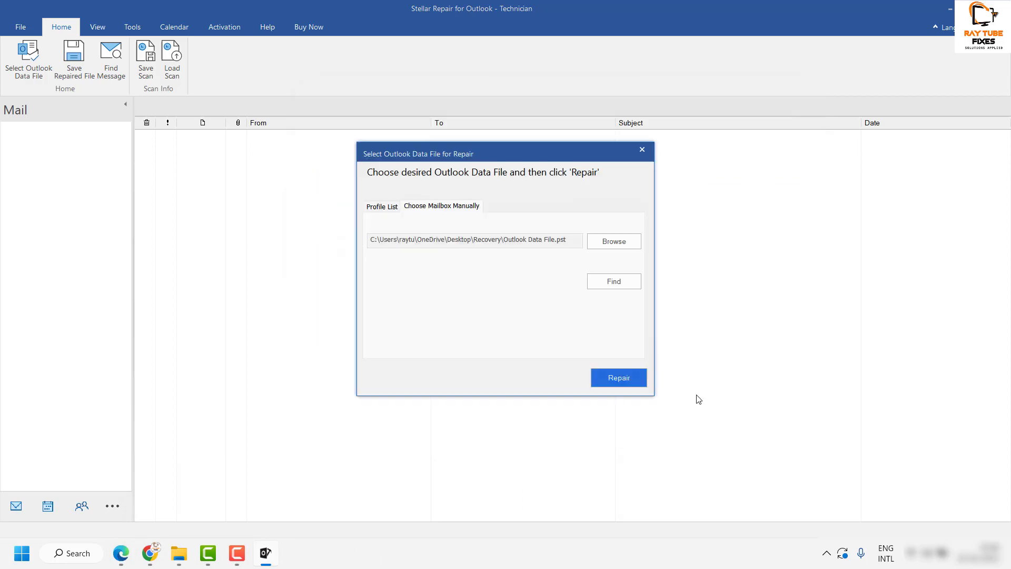
{"action": "left_click", "coordinate": [633, 381]}
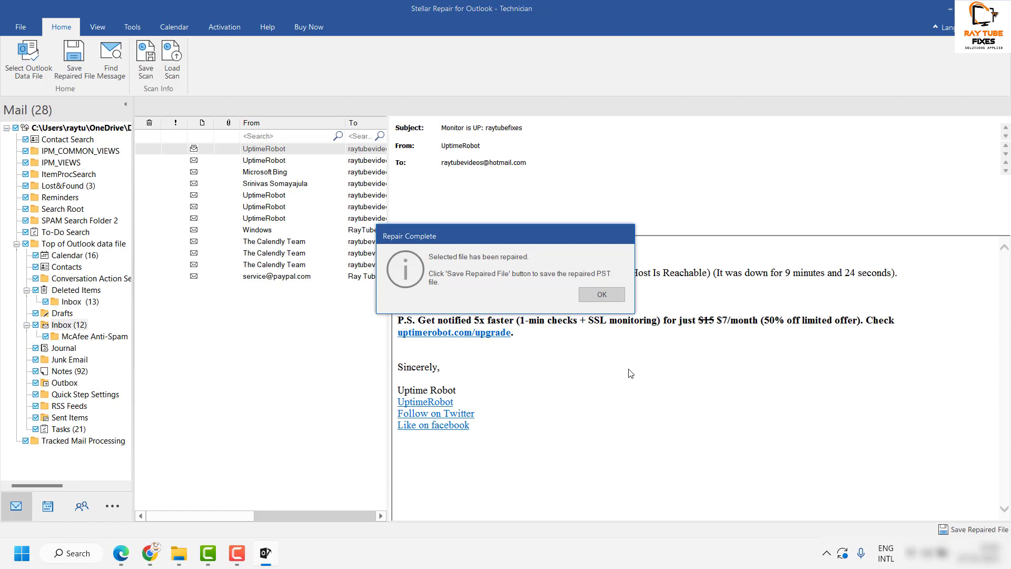
Close Repair Complete, widen the message list, and preview the 'Monitor is DOWN' email
{"action": "left_click", "coordinate": [606, 295]}
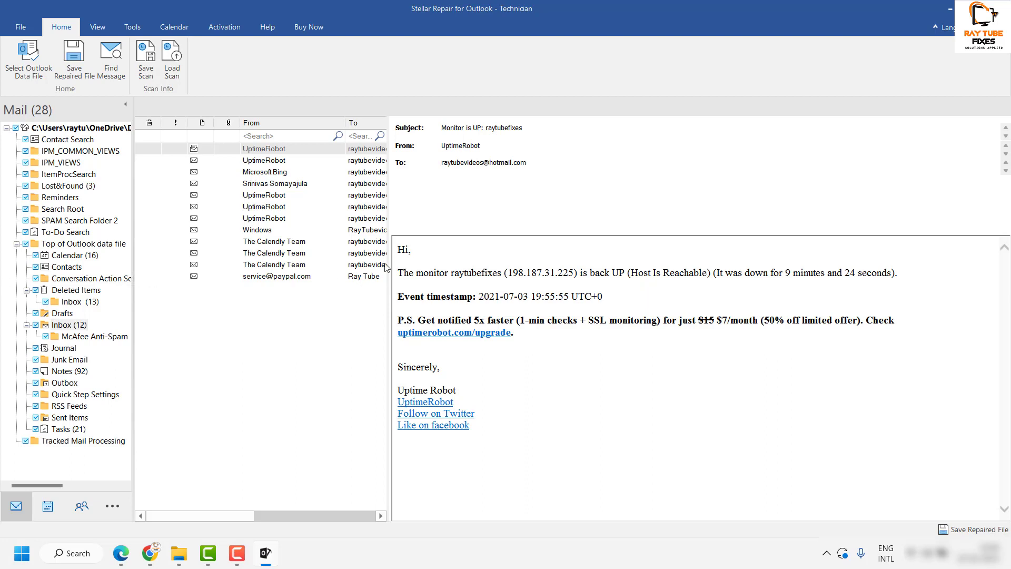
{"action": "left_click_drag", "start_coordinate": [388, 268], "coordinate": [436, 267]}
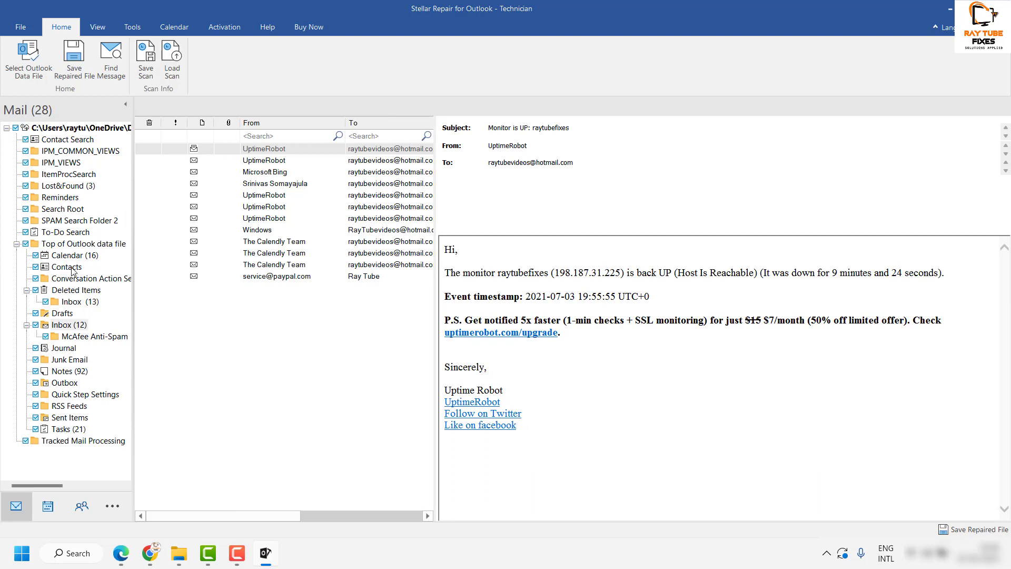
{"action": "left_click", "coordinate": [283, 164]}
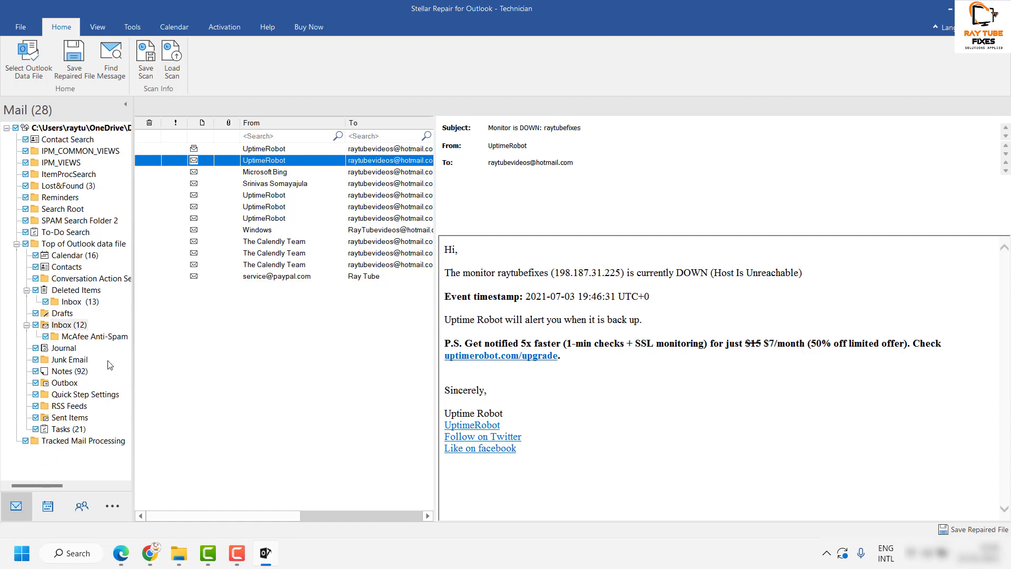
Check the recovered calendar and single-message export options, then choose Save Repaired File
{"action": "left_click", "coordinate": [47, 507]}
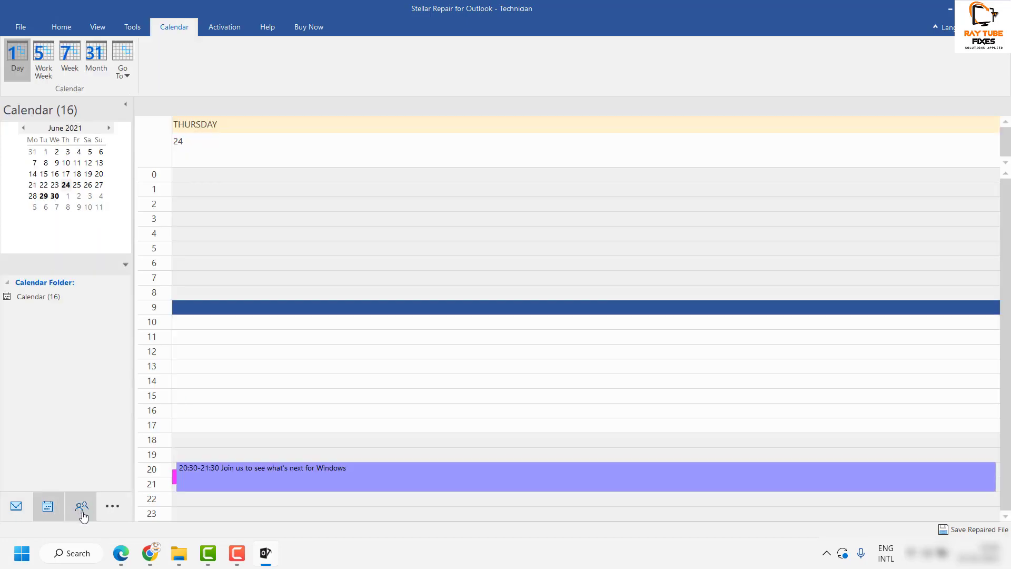
{"action": "left_click", "coordinate": [16, 506]}
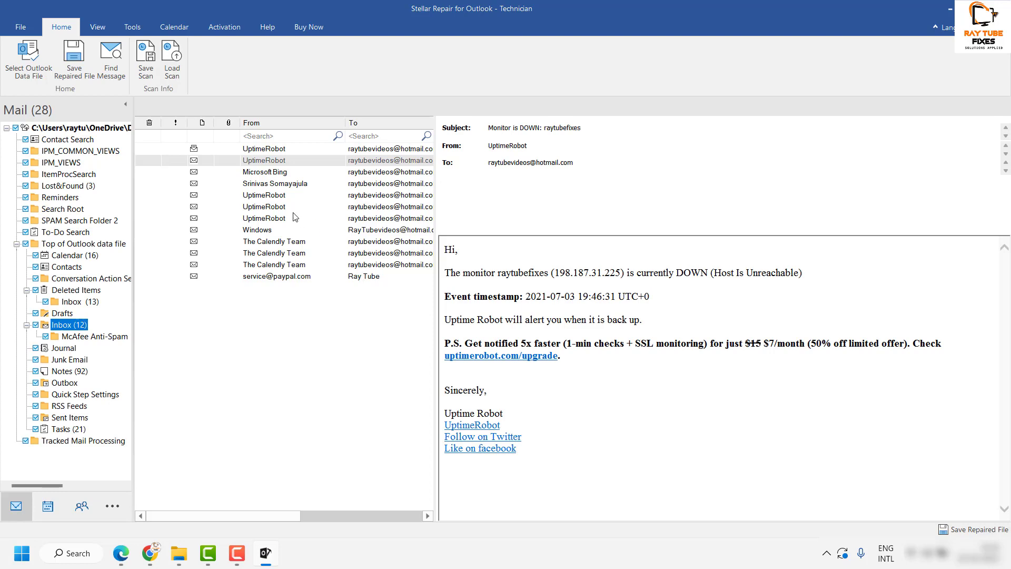
{"action": "right_click", "coordinate": [275, 165]}
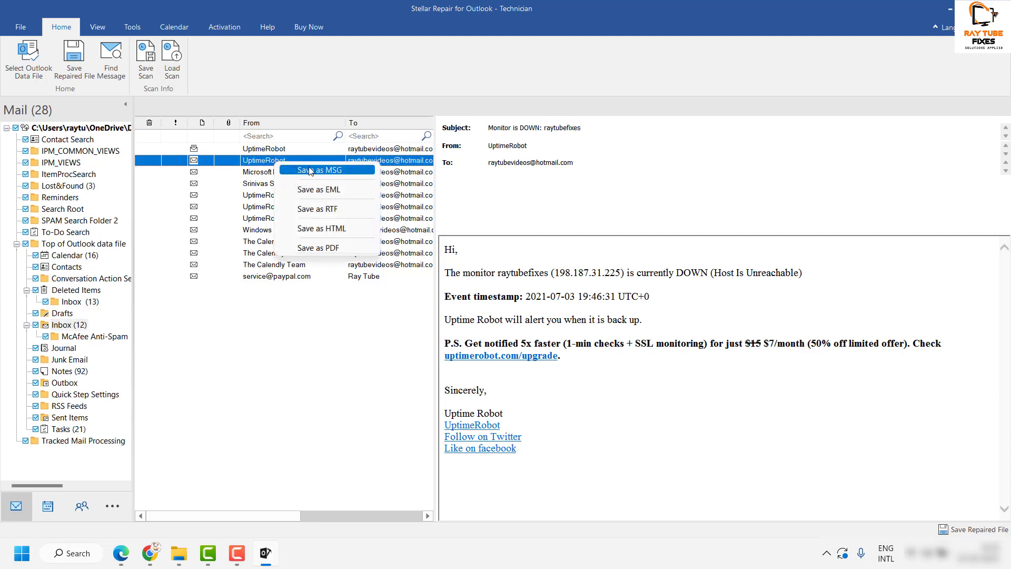
{"action": "left_click", "coordinate": [237, 91]}
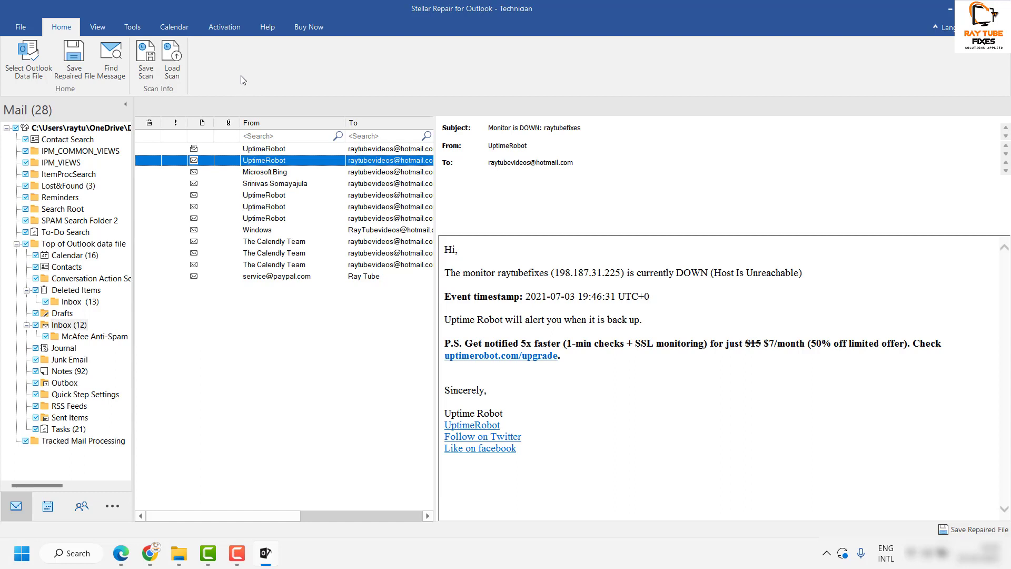
{"action": "left_click", "coordinate": [73, 60]}
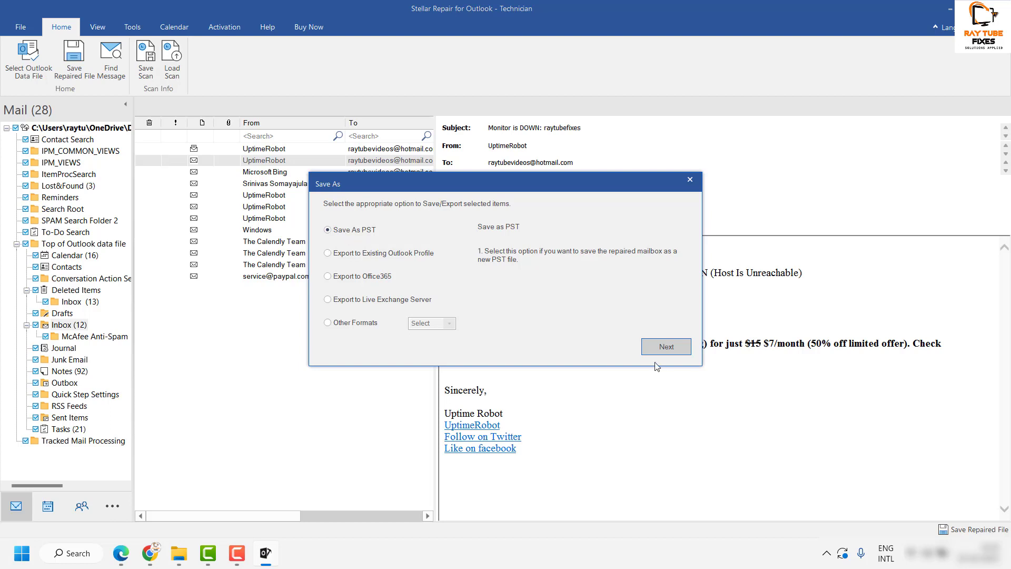
Save the mailbox normally as Outlook Data File Repaired.pst in the Desktop Recovery folder
{"action": "left_click", "coordinate": [664, 348]}
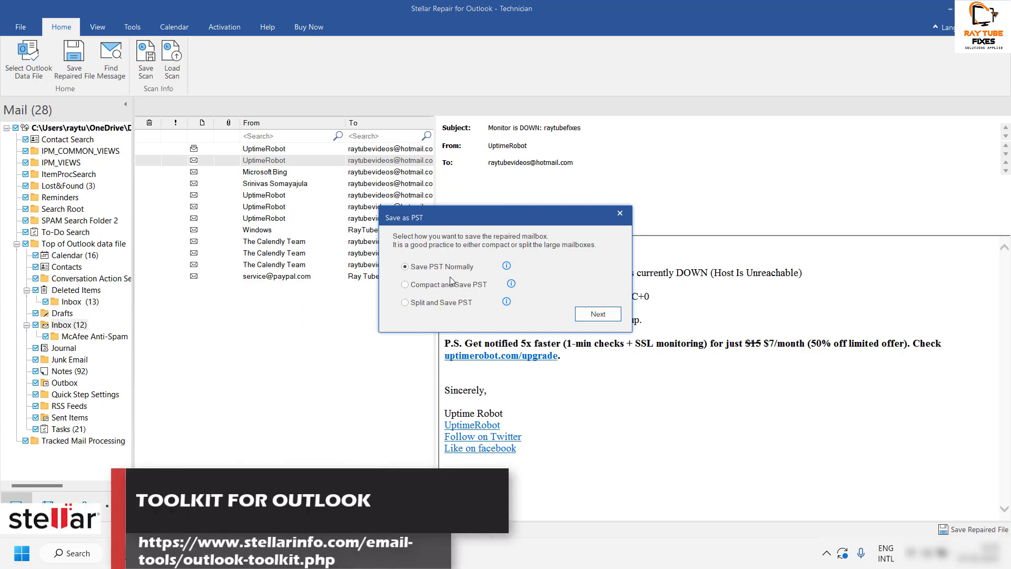
{"action": "left_click", "coordinate": [607, 316]}
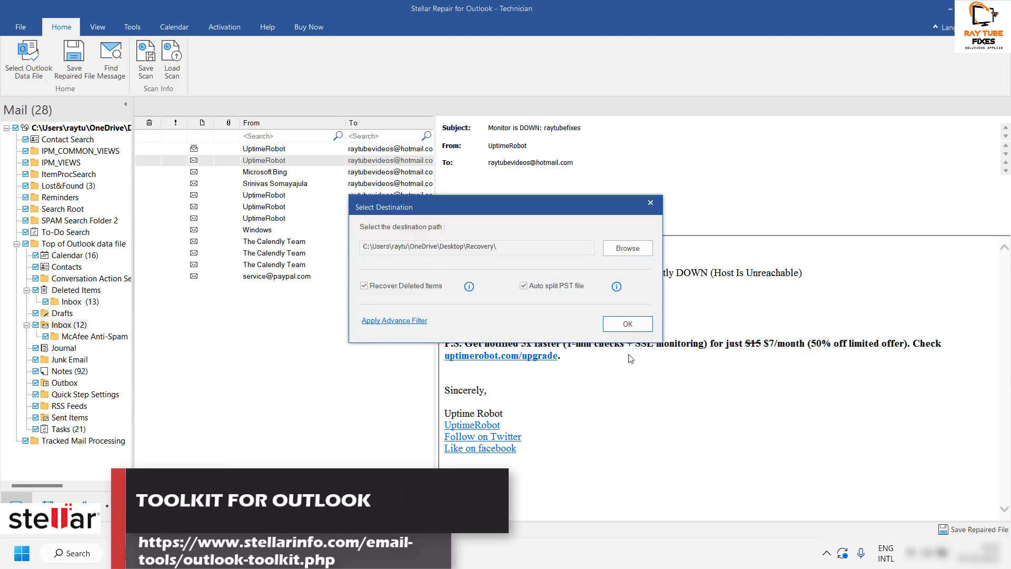
{"action": "double_click", "coordinate": [501, 248]}
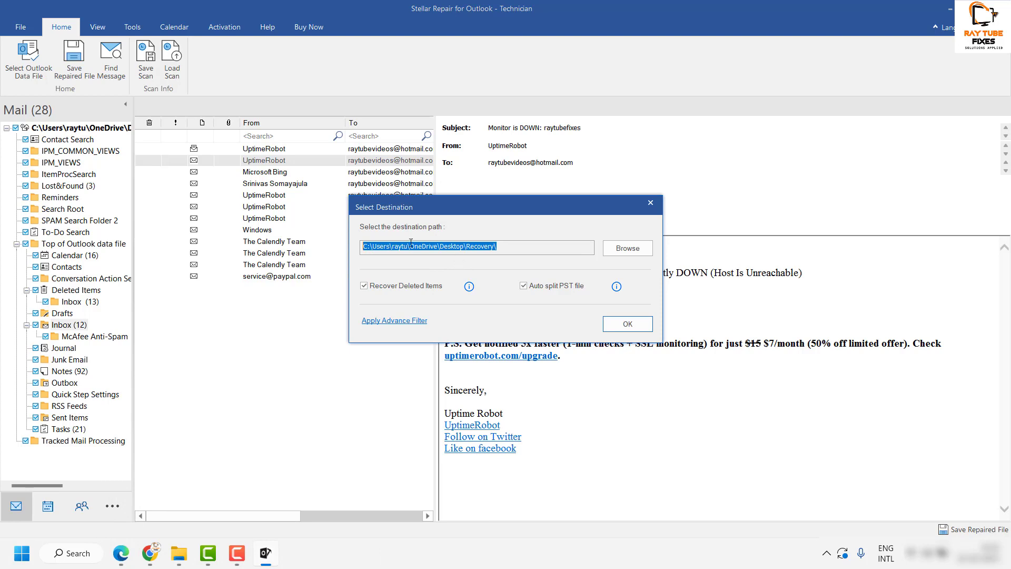
{"action": "left_click", "coordinate": [532, 242]}
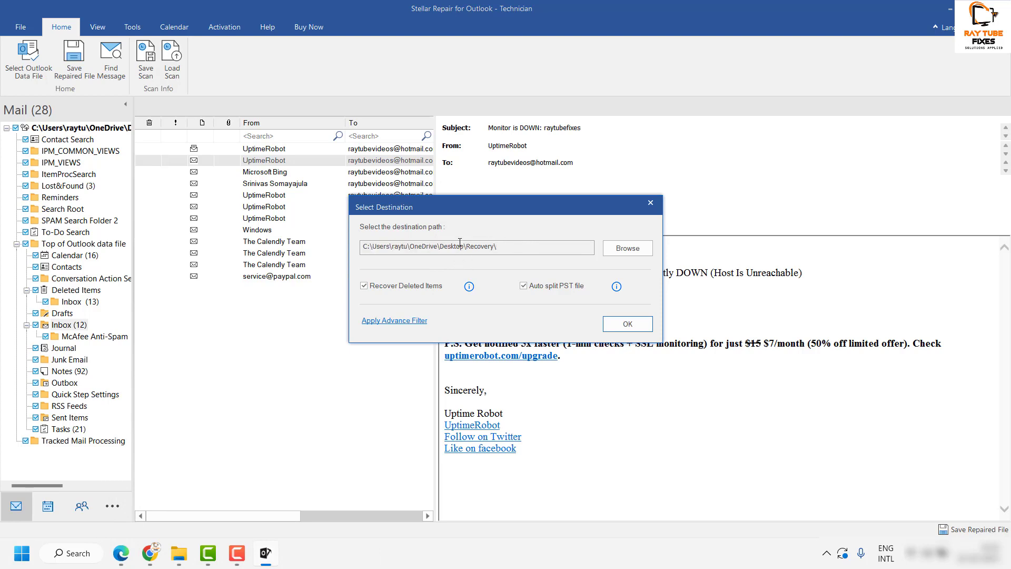
{"action": "double_click", "coordinate": [498, 245]}
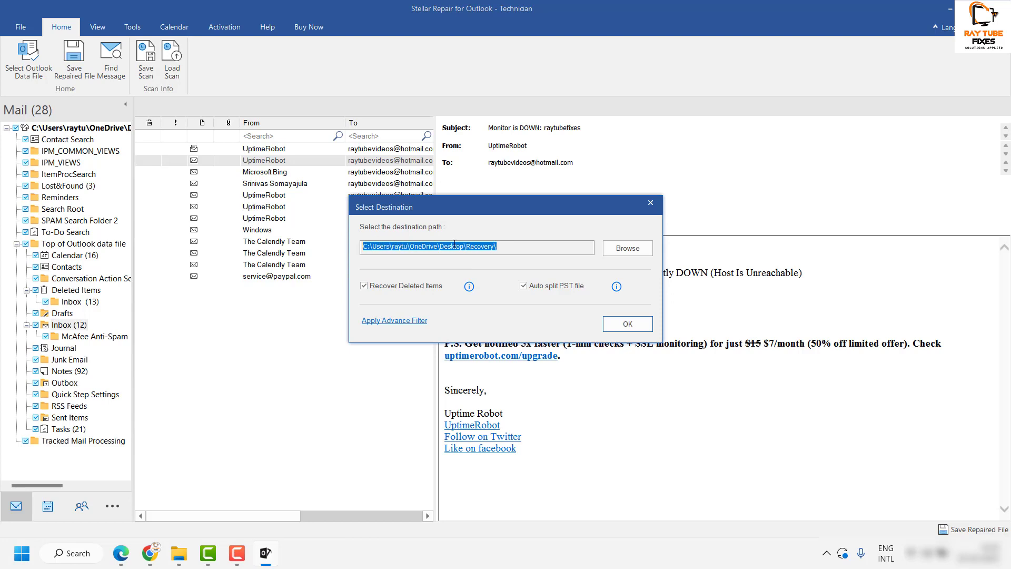
{"action": "left_click", "coordinate": [634, 325]}
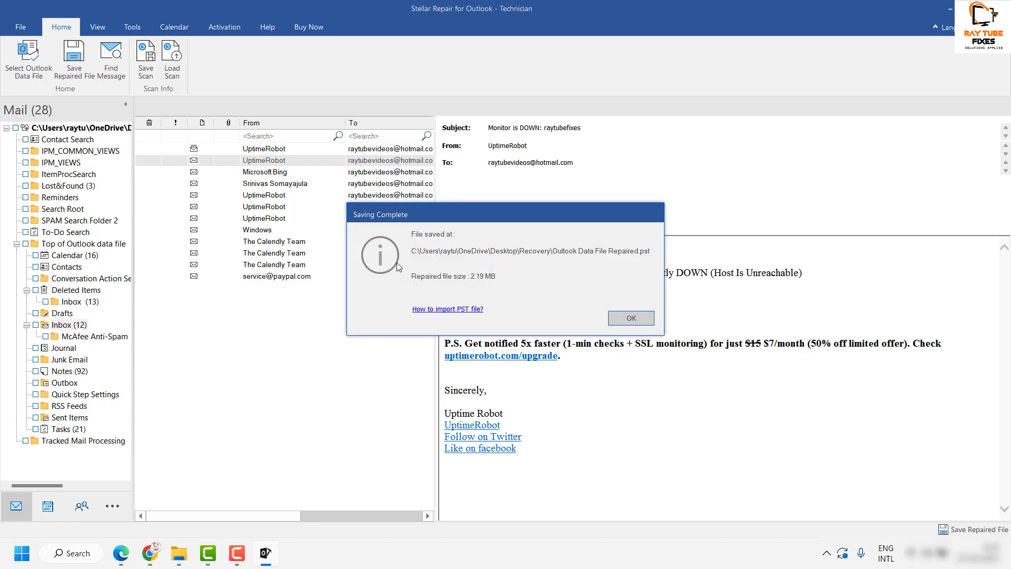
{"action": "key", "text": "Return"}
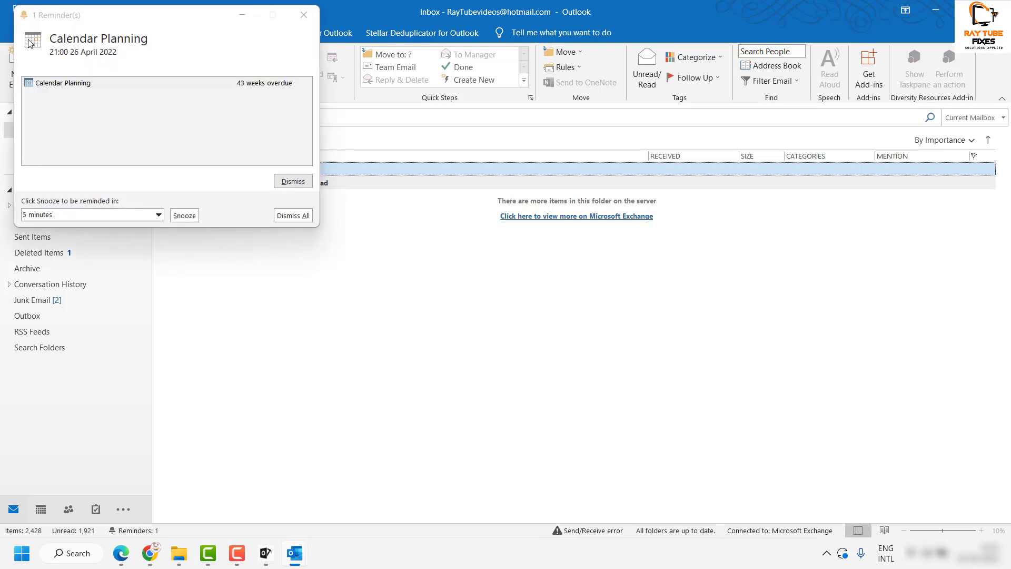
Close the Calendar Planning reminder and open Outlook's File menu
{"action": "left_click", "coordinate": [306, 25]}
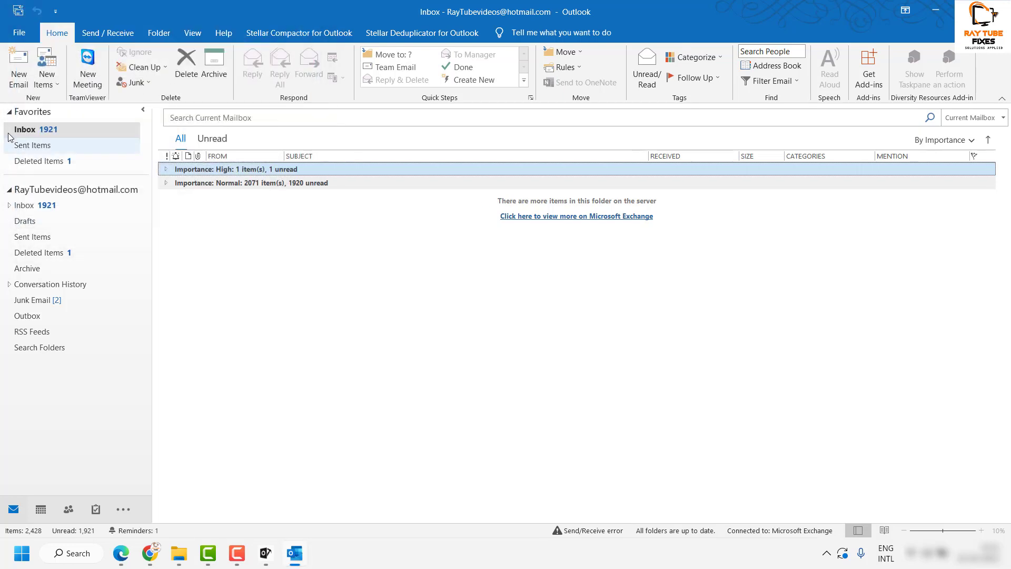
{"action": "left_click", "coordinate": [19, 34]}
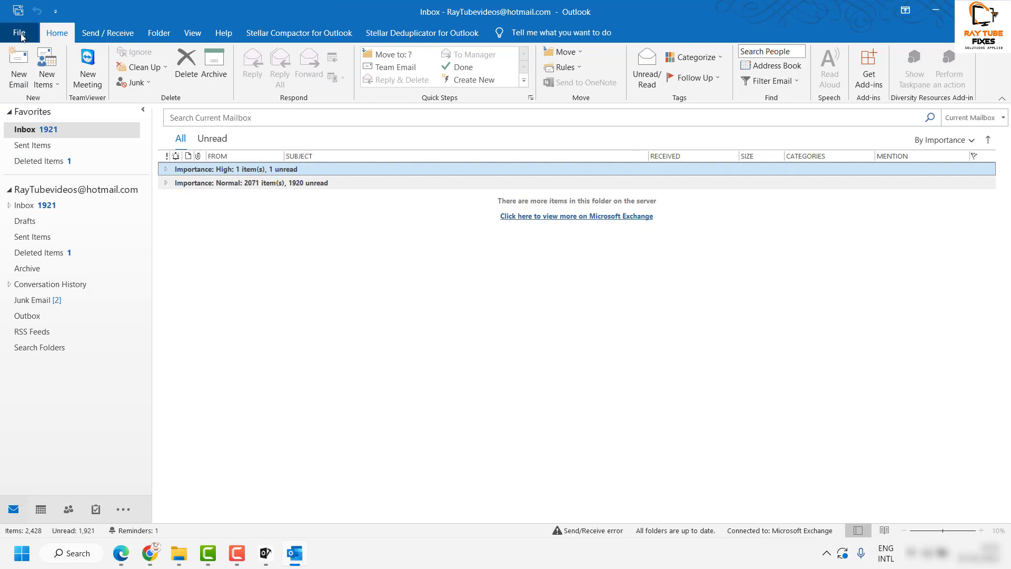
Open Outlook Data File Repaired.pst from the Desktop Recovery folder in Outlook
{"action": "left_click", "coordinate": [54, 96]}
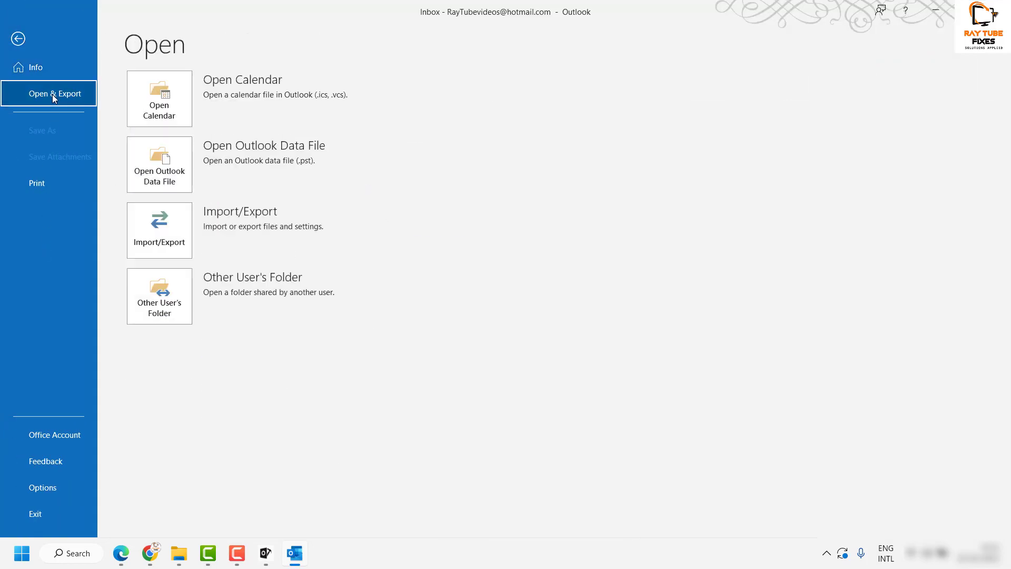
{"action": "left_click", "coordinate": [160, 181]}
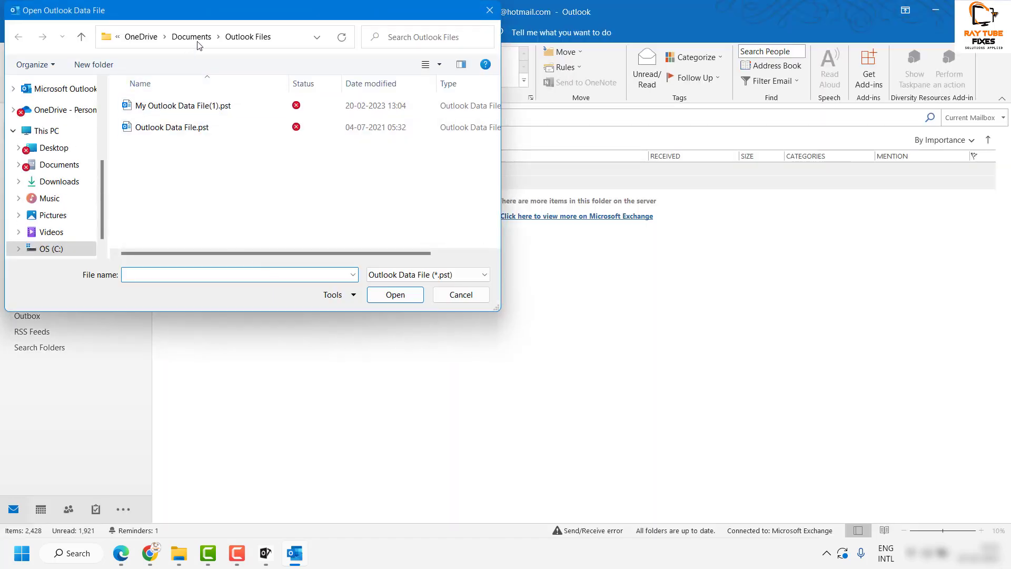
{"action": "scroll", "coordinate": [51, 131], "scroll_direction": "up", "scroll_amount": 1}
{"action": "scroll", "coordinate": [51, 129], "scroll_direction": "up", "scroll_amount": 1}
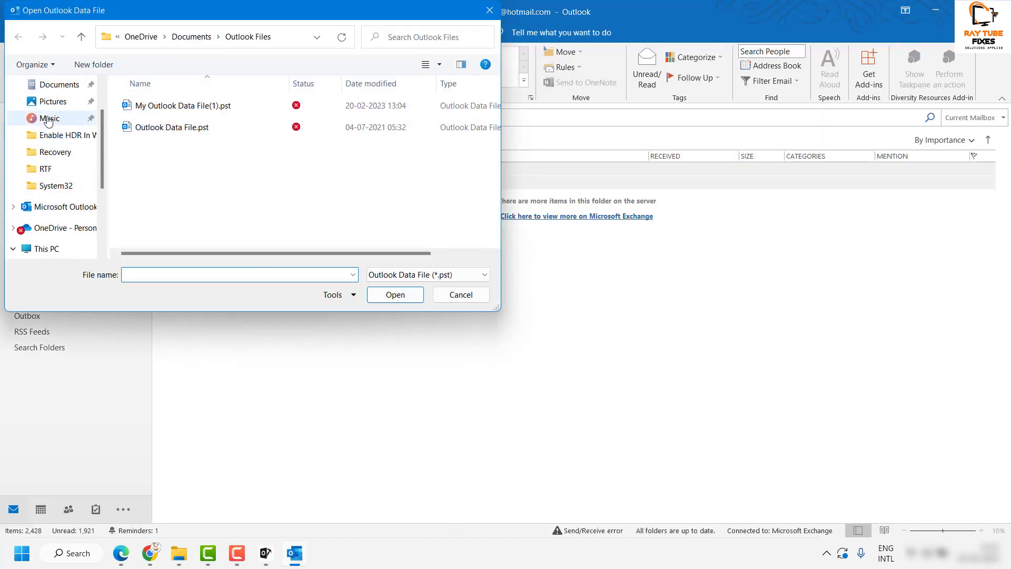
{"action": "left_click", "coordinate": [53, 152]}
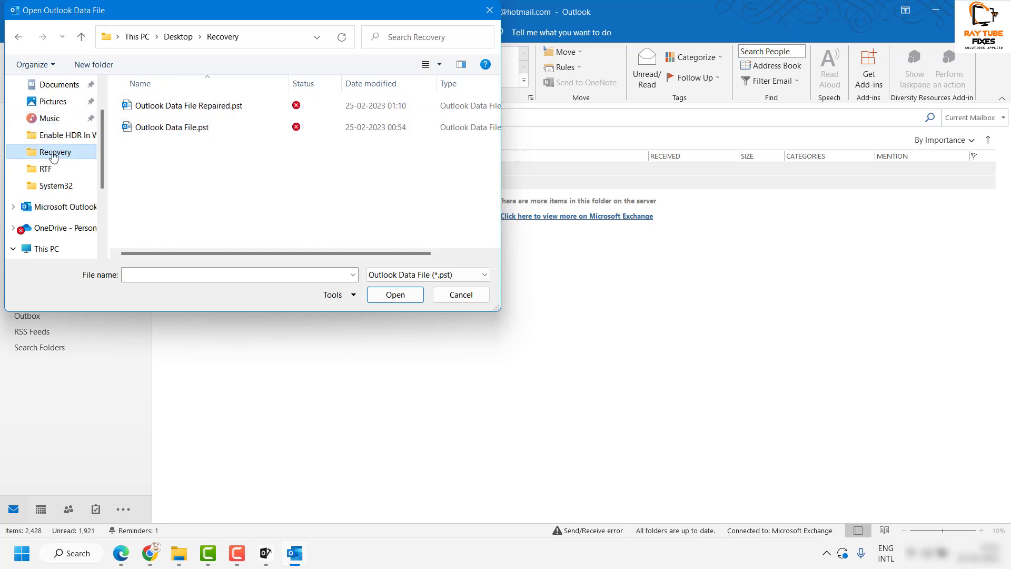
{"action": "left_click", "coordinate": [161, 114]}
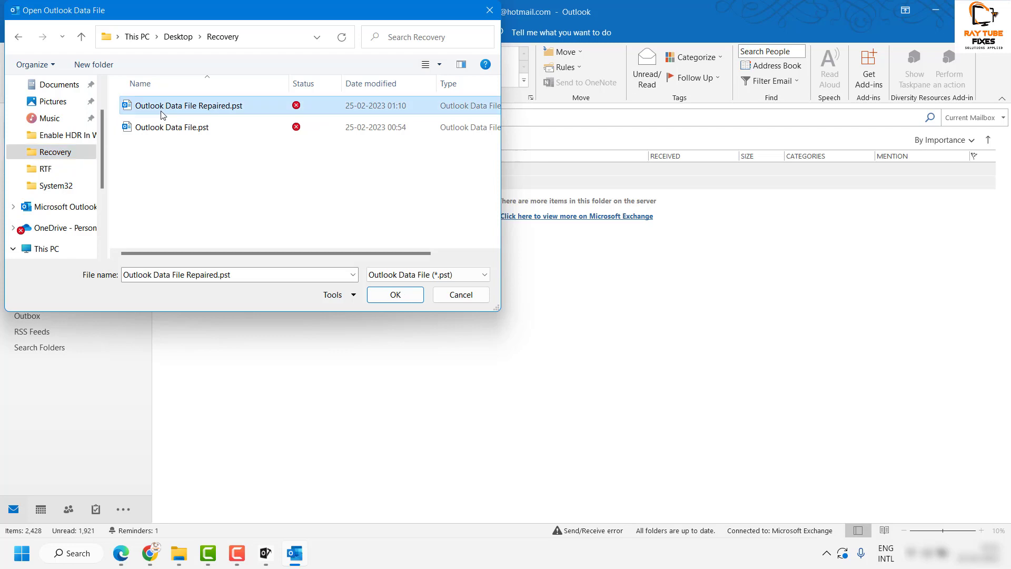
{"action": "left_click", "coordinate": [390, 304]}
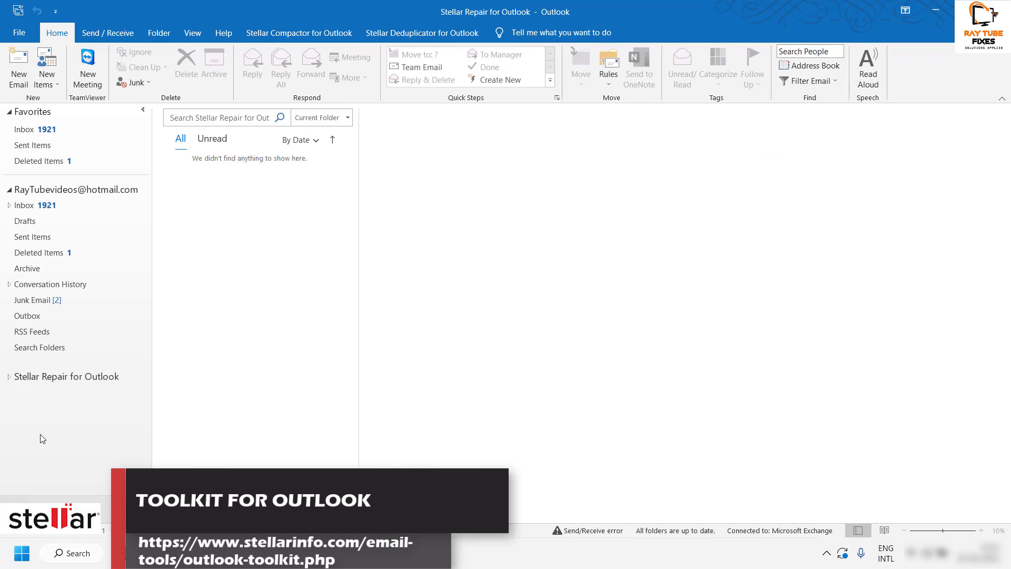
Expand Stellar Repair for Outlook to its recovered Inbox and read the Calendly Product Update email
{"action": "left_click", "coordinate": [9, 377]}
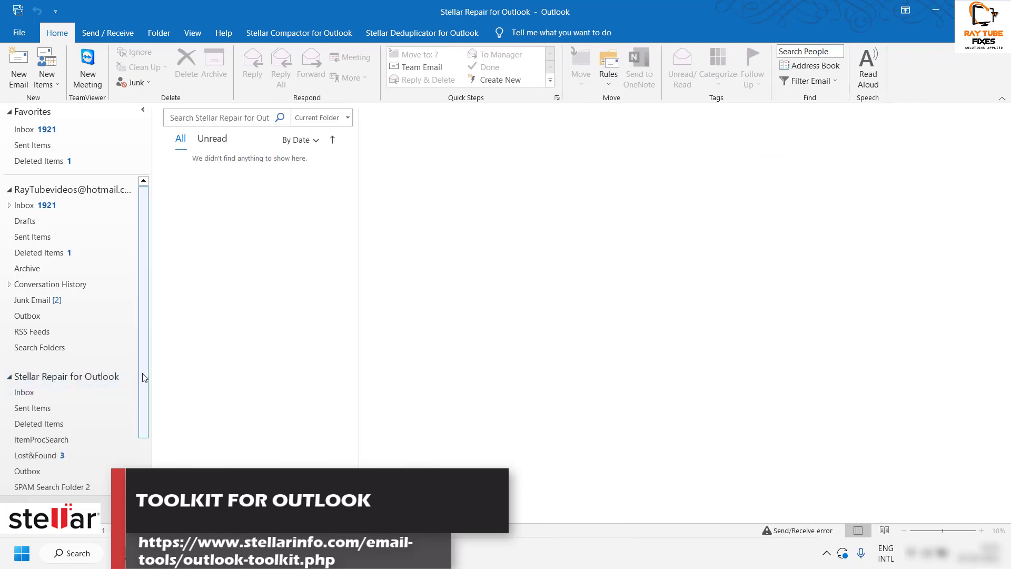
{"action": "left_click_drag", "start_coordinate": [144, 377], "coordinate": [147, 424]}
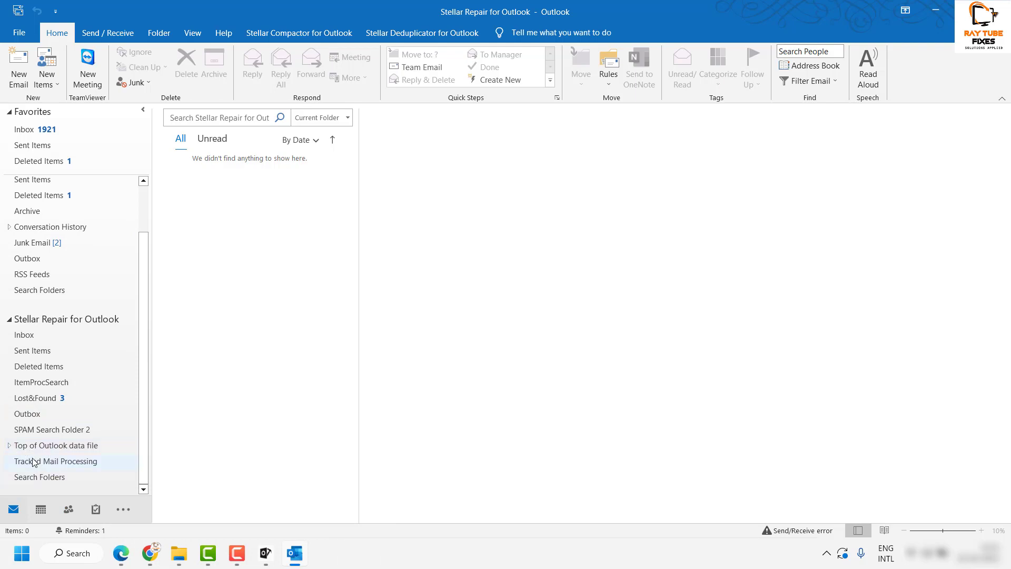
{"action": "left_click", "coordinate": [9, 446]}
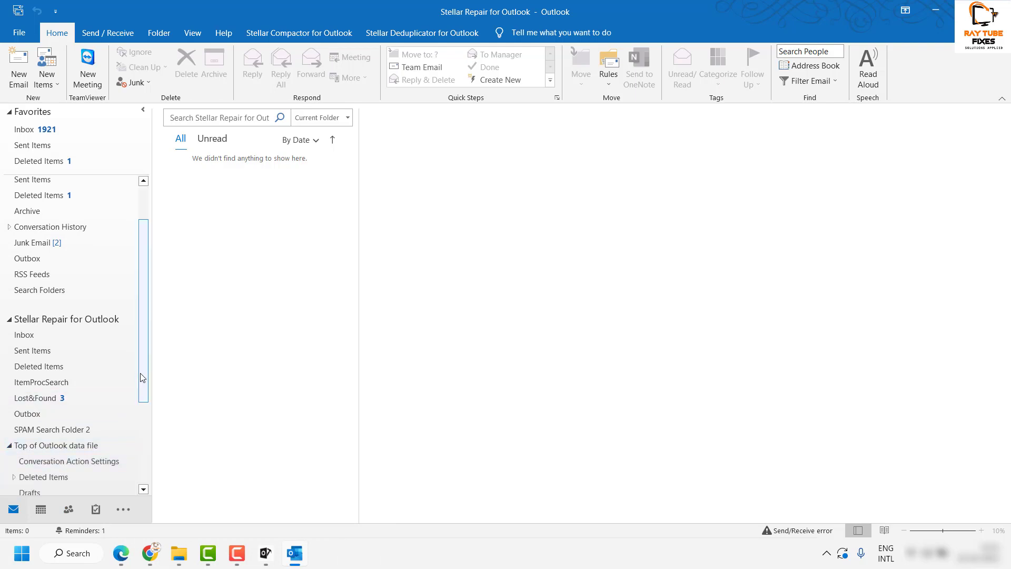
{"action": "scroll", "coordinate": [143, 378], "scroll_direction": "down", "scroll_amount": 2}
{"action": "left_click", "coordinate": [32, 416]}
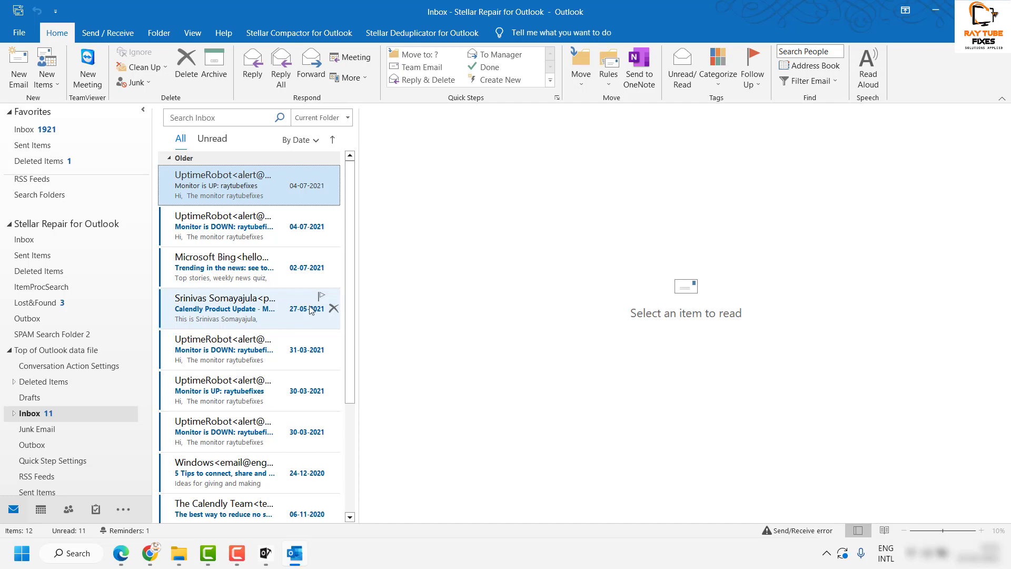
{"action": "left_click", "coordinate": [305, 291]}
Minimize Outlook and the Recovery File Explorer window, leaving the desktop clear
{"action": "left_click", "coordinate": [943, 12]}
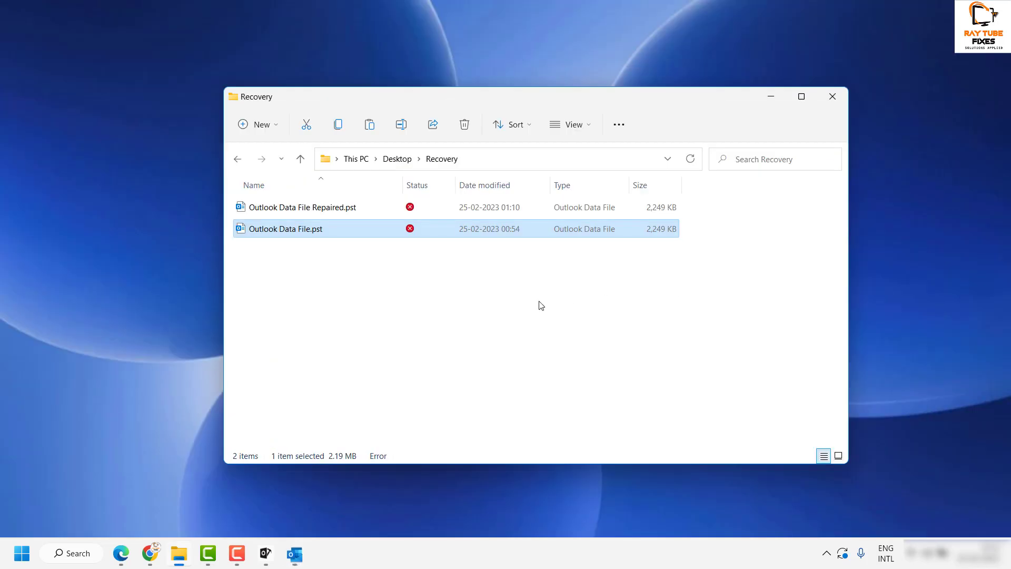
{"action": "left_click", "coordinate": [771, 97]}
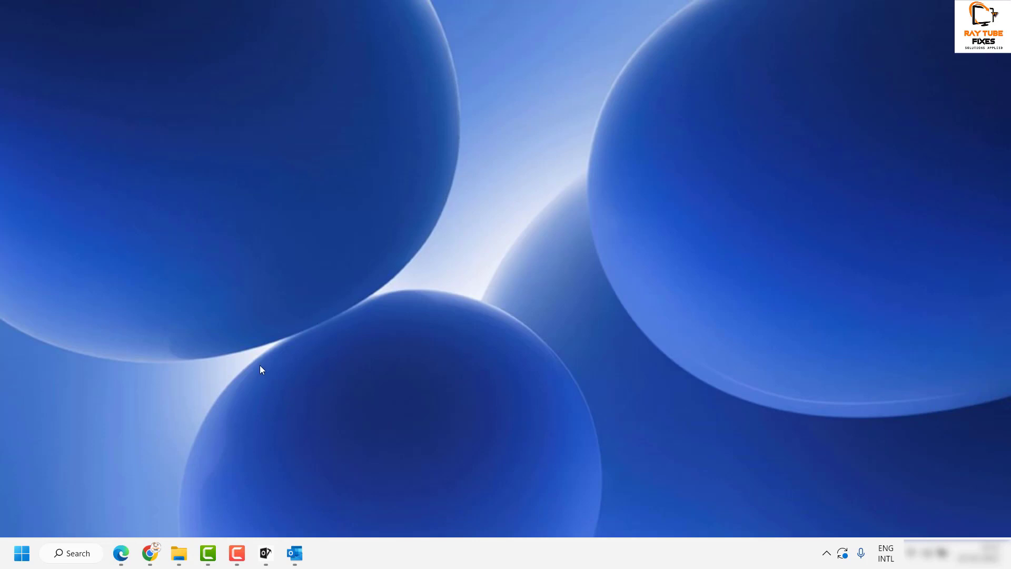
Bring back the Stellar toolkit page in Chrome and scroll from Converter down to Deduplicator
{"action": "left_click", "coordinate": [150, 553]}
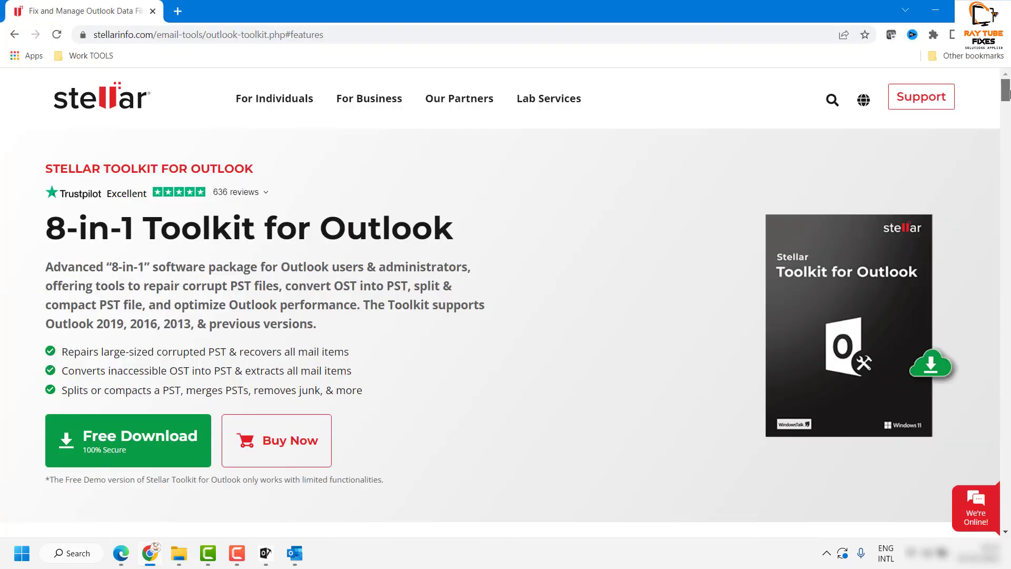
{"action": "left_click_drag", "start_coordinate": [1010, 124], "coordinate": [1008, 157]}
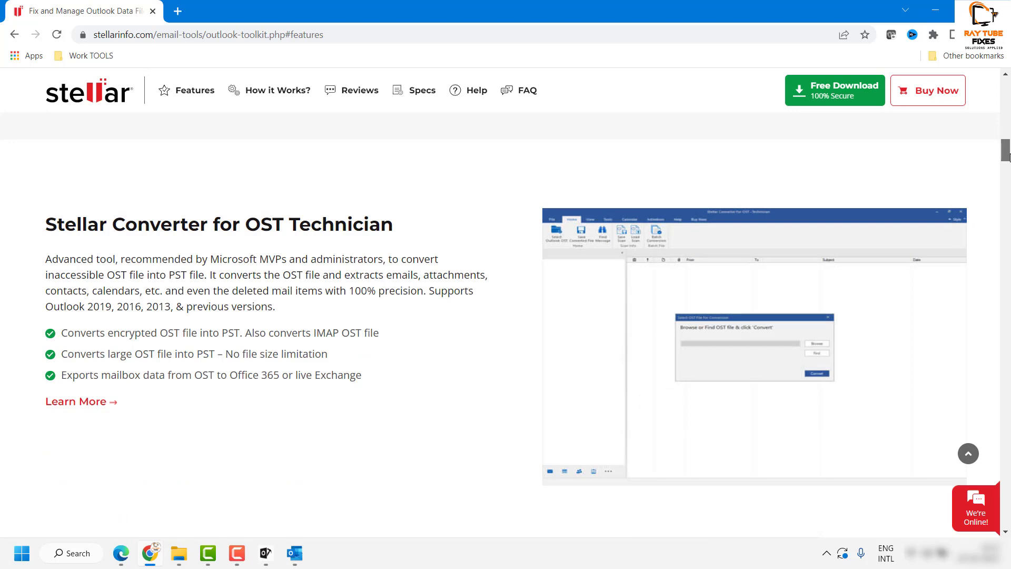
{"action": "left_click_drag", "start_coordinate": [1009, 157], "coordinate": [1009, 179]}
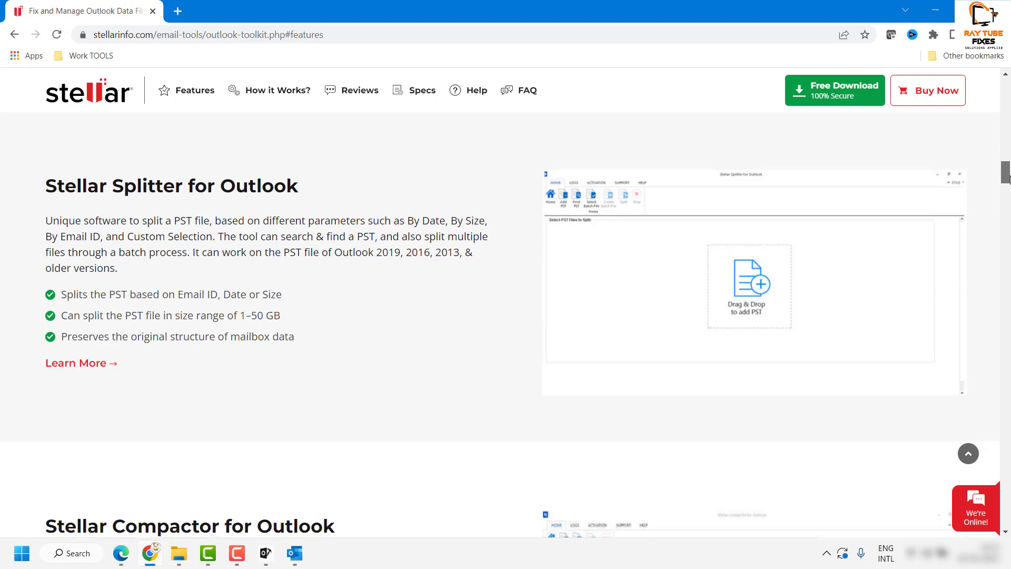
{"action": "left_click_drag", "start_coordinate": [1009, 180], "coordinate": [1009, 195]}
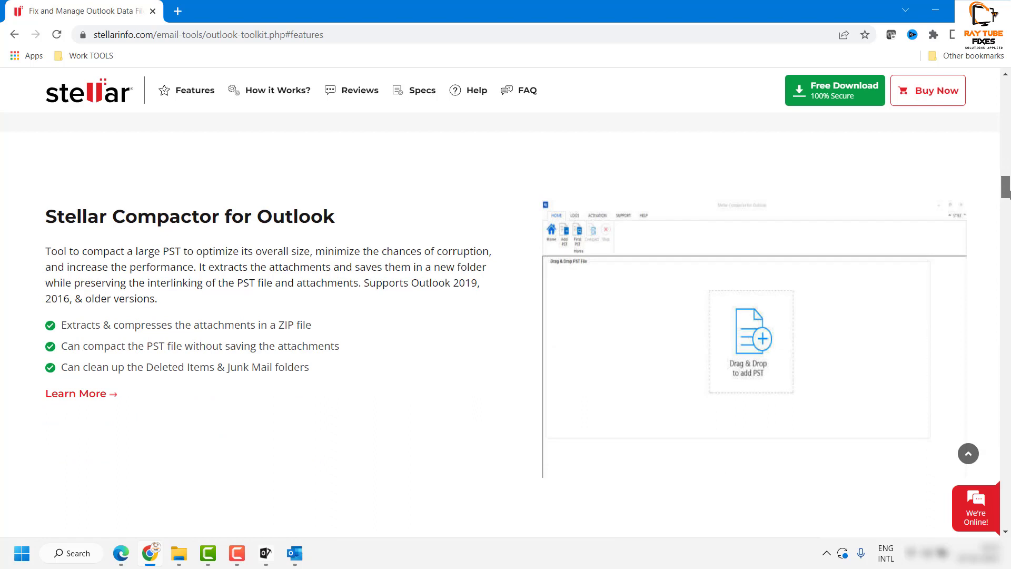
{"action": "left_click_drag", "start_coordinate": [1006, 195], "coordinate": [1006, 217]}
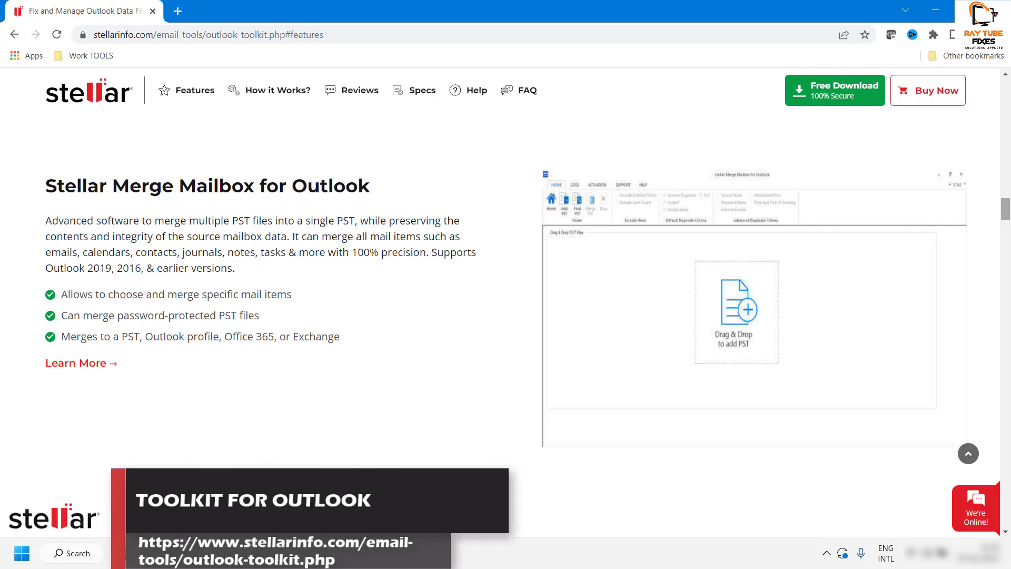
{"action": "left_click_drag", "start_coordinate": [1006, 212], "coordinate": [1006, 240]}
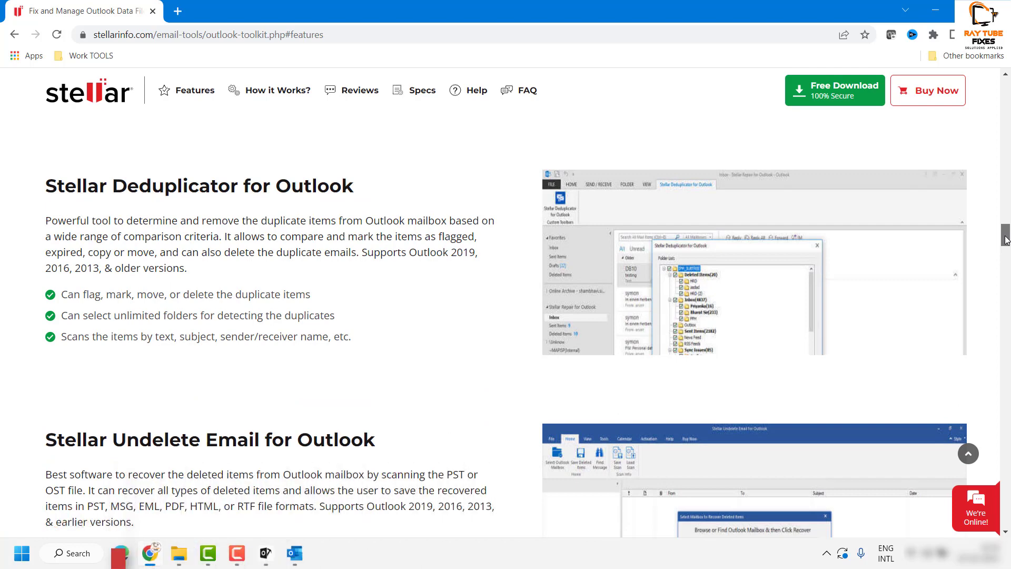
Scroll to Undelete and Password Recovery for Outlook, then return to the page top
{"action": "left_click_drag", "start_coordinate": [1006, 239], "coordinate": [1005, 256]}
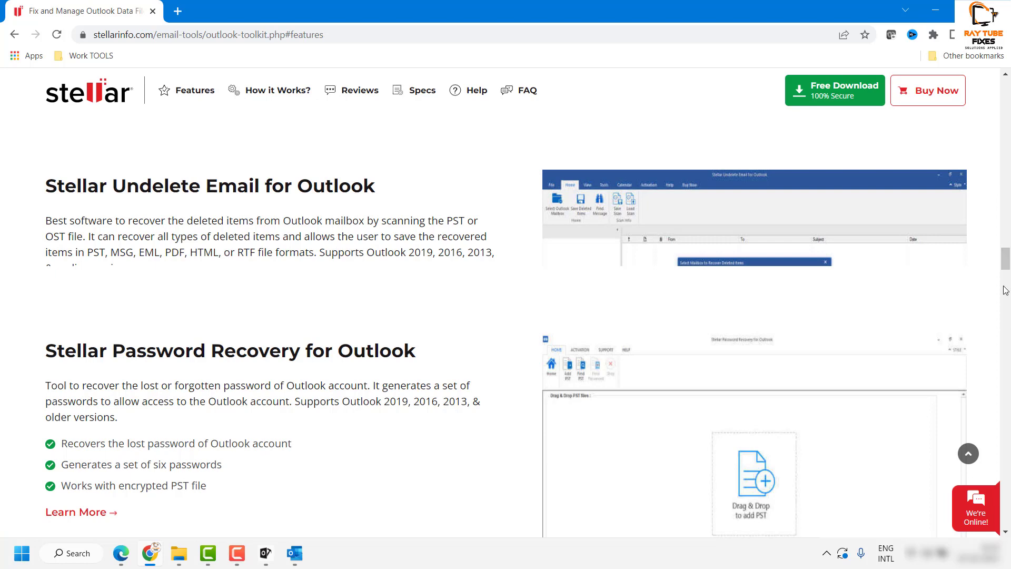
{"action": "key", "text": "Home"}
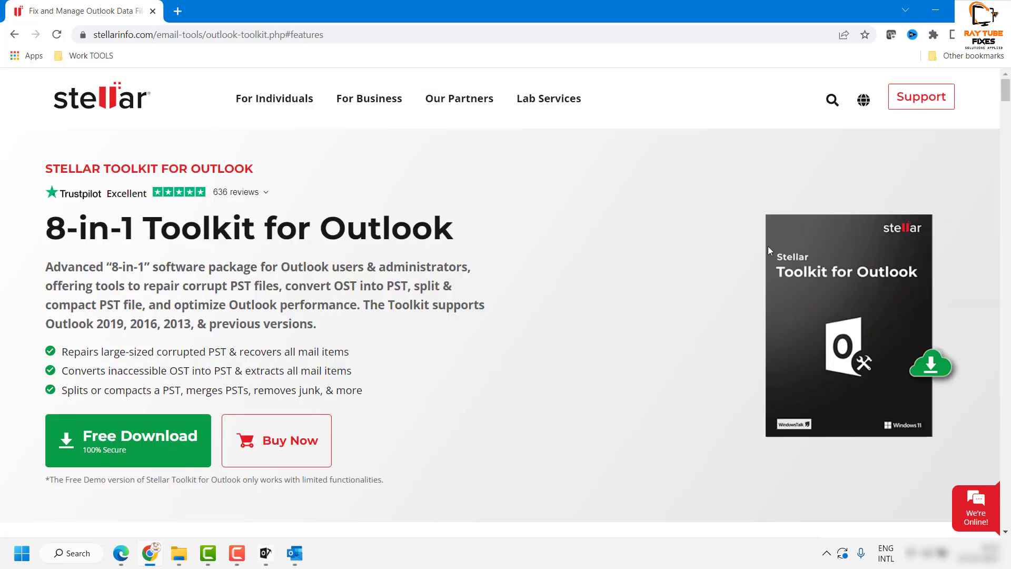